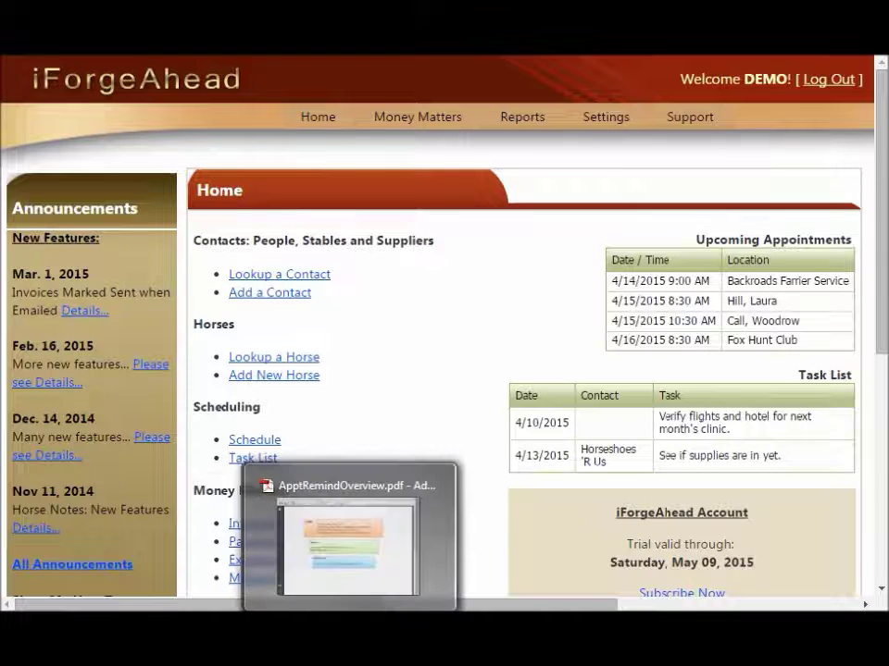
Switch to the ApptRemindOverview.pdf document to view the appointment reminder overview
left_click(351, 546)
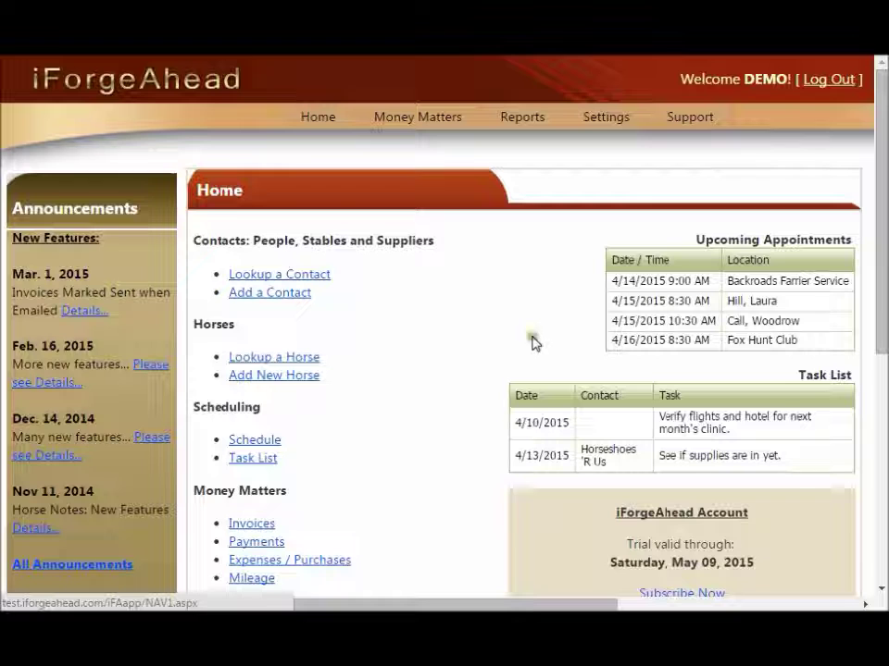
Open the appointment reminder settings and turn the reminder system on
mouse_move(636, 128)
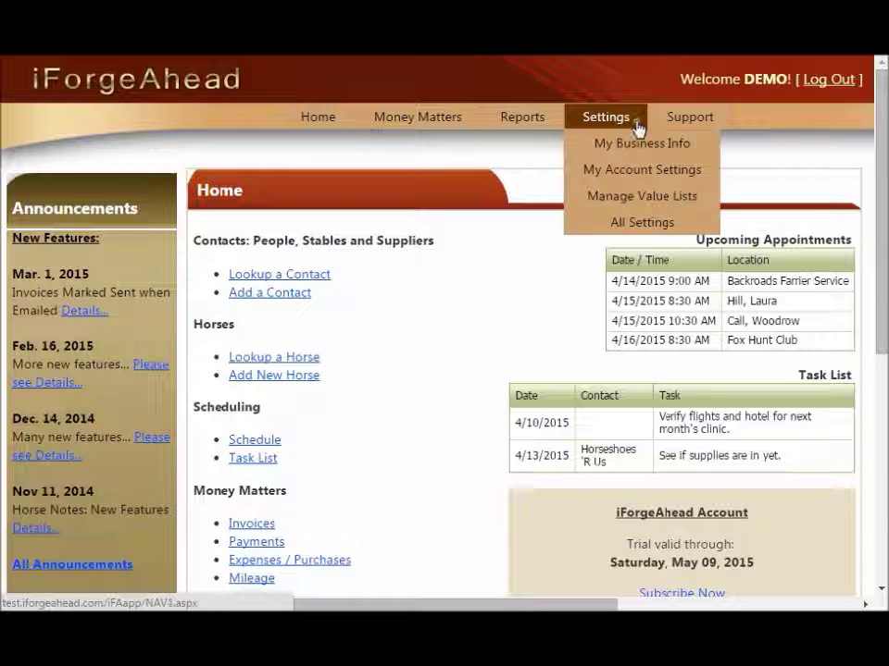
left_click(689, 228)
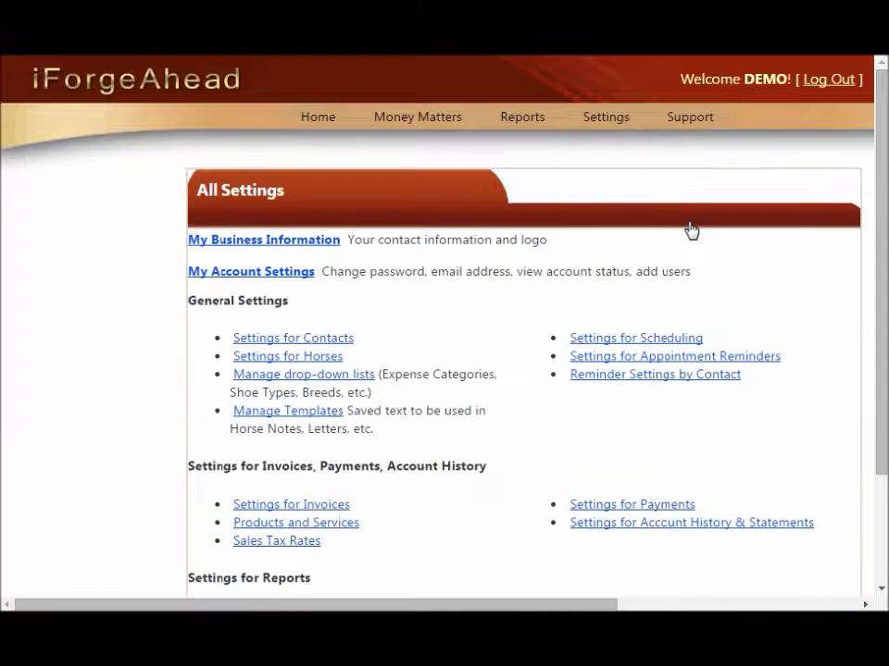
left_click(757, 361)
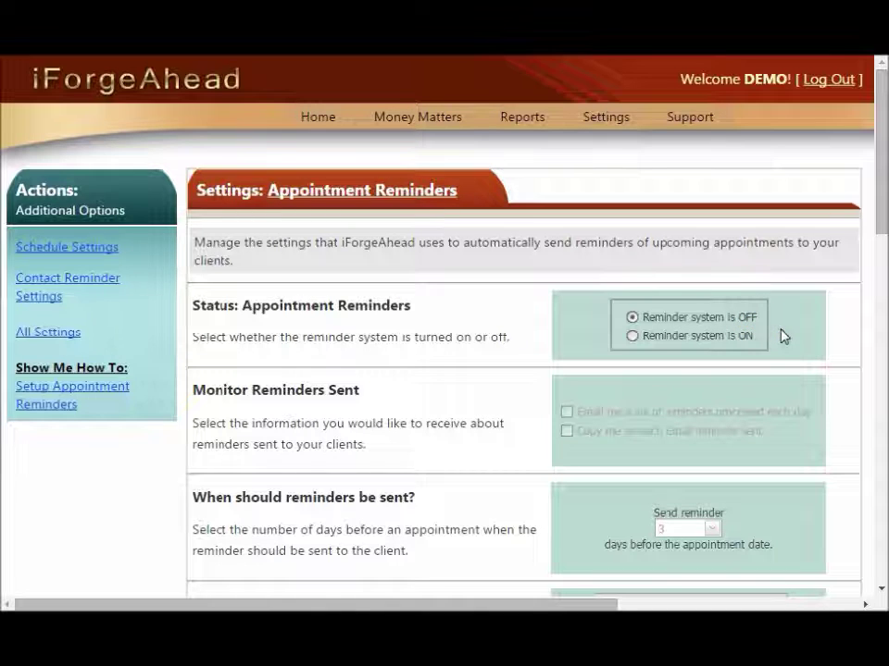
left_click(602, 445)
left_click(631, 337)
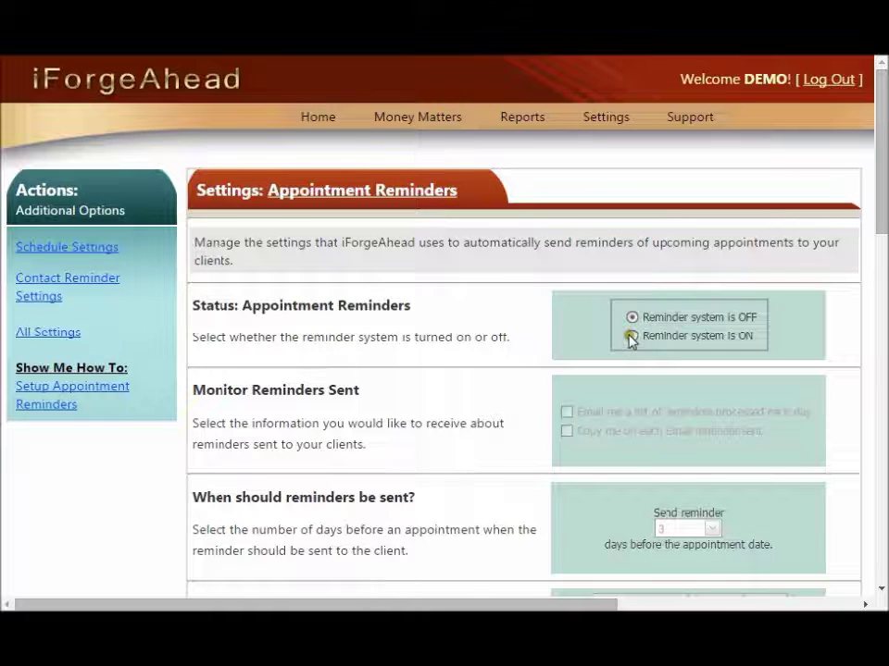
left_click(579, 359)
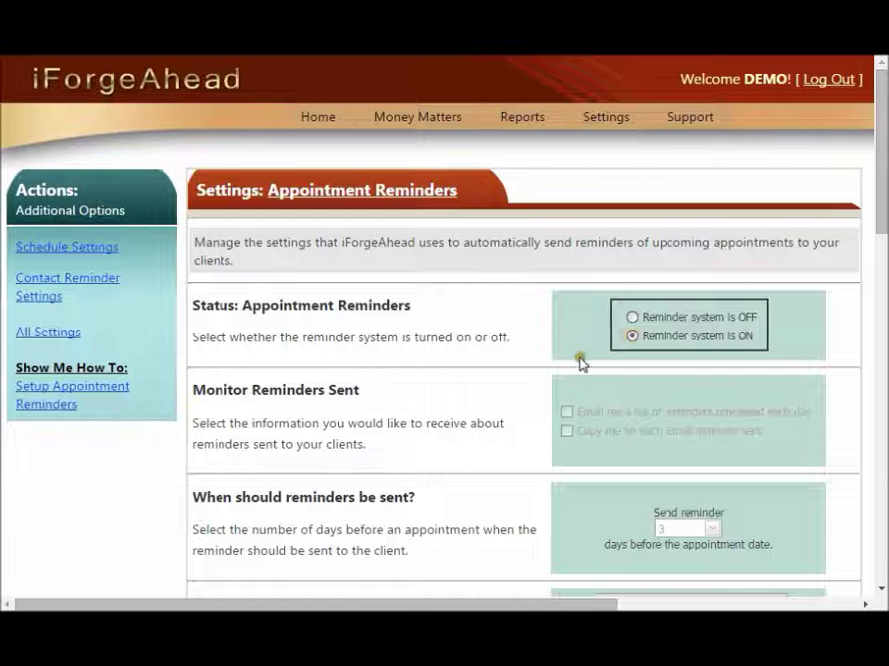
left_click(589, 376)
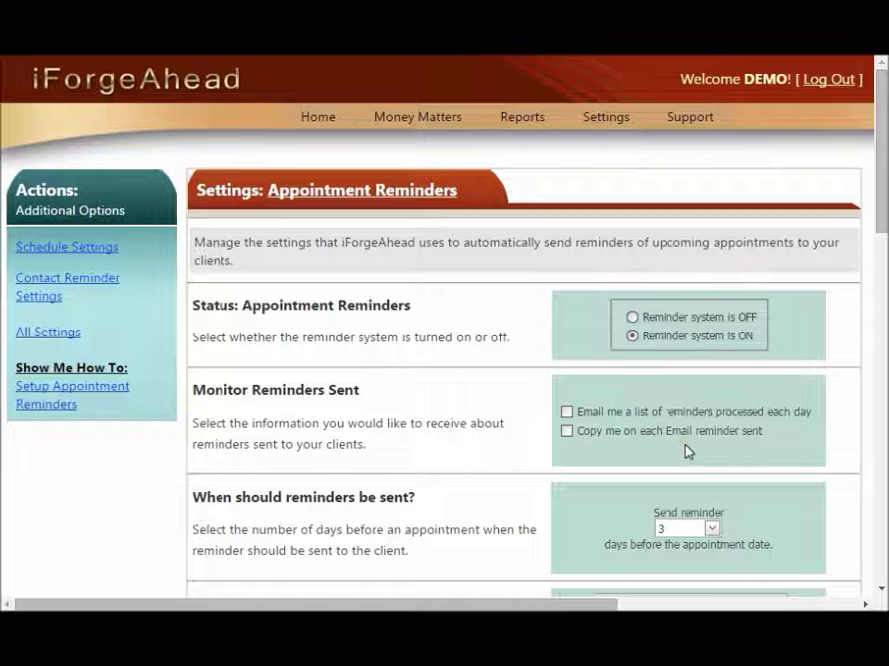
Enable both the daily emailed list of processed reminders and copies of each email reminder, and send reminders 2 days before the appointment
left_click(566, 412)
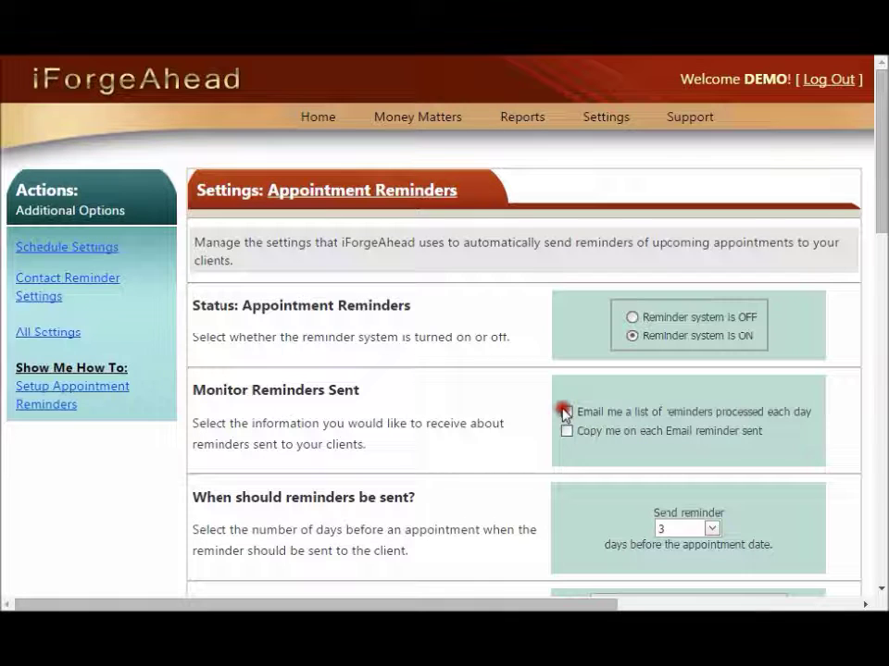
left_click(566, 432)
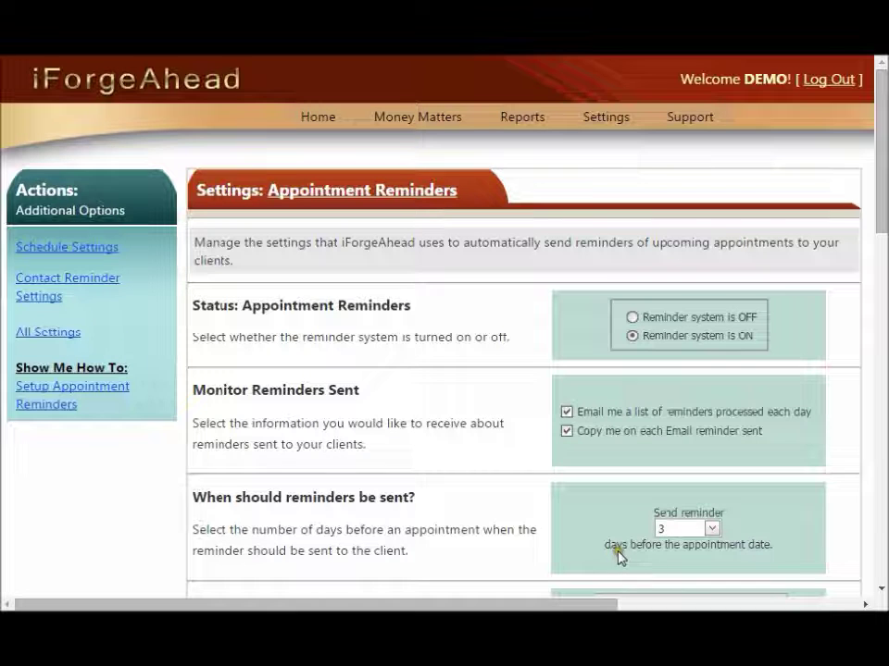
left_click(710, 529)
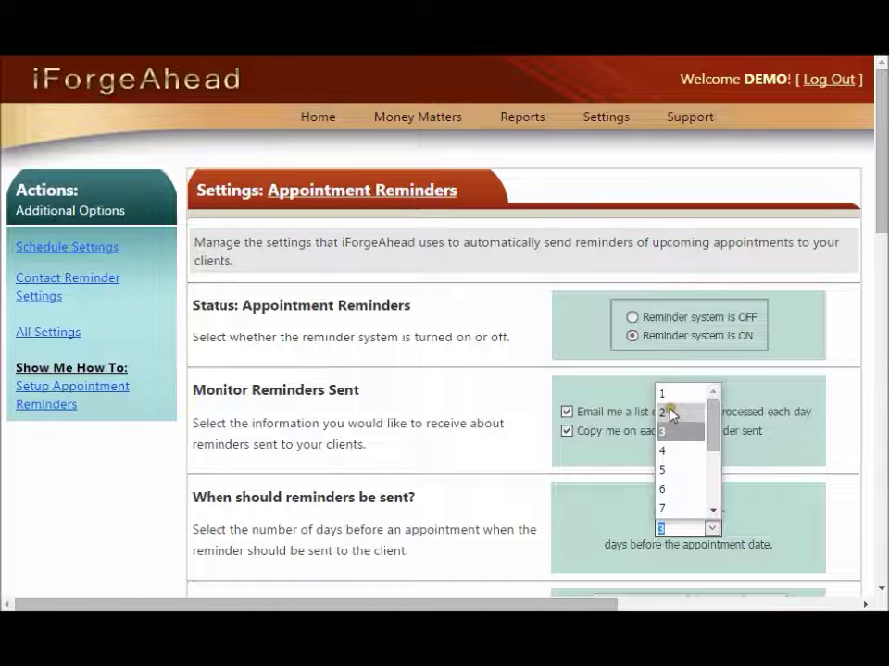
left_click(671, 413)
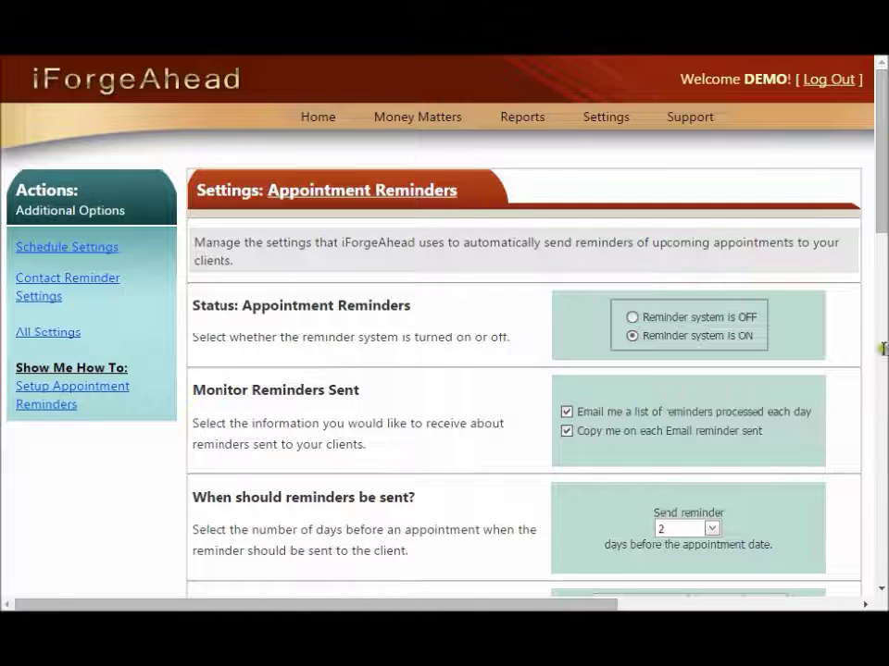
Turn off reminders for the Tentative appointment type
left_click_drag(881, 222, 878, 348)
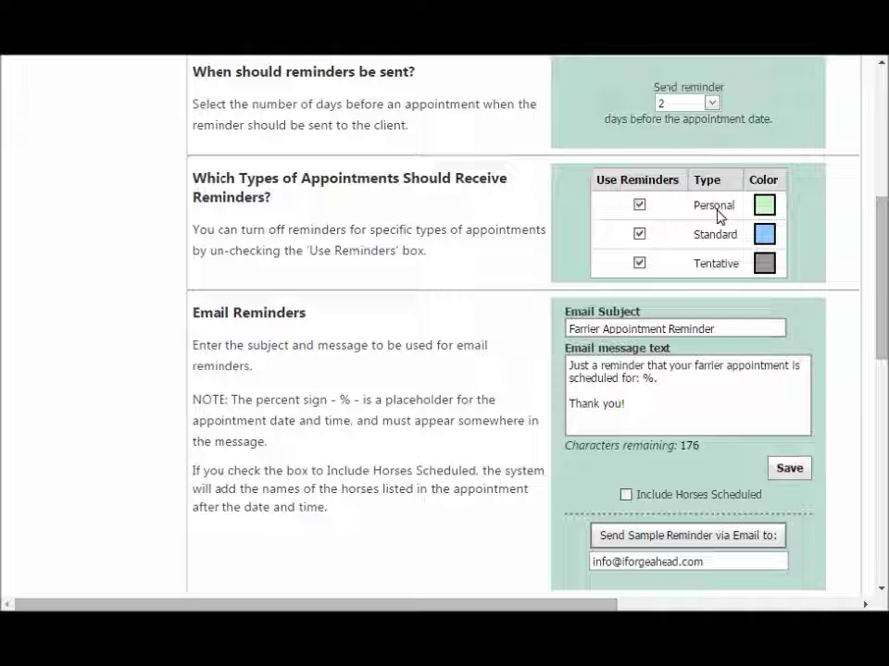
left_click(638, 263)
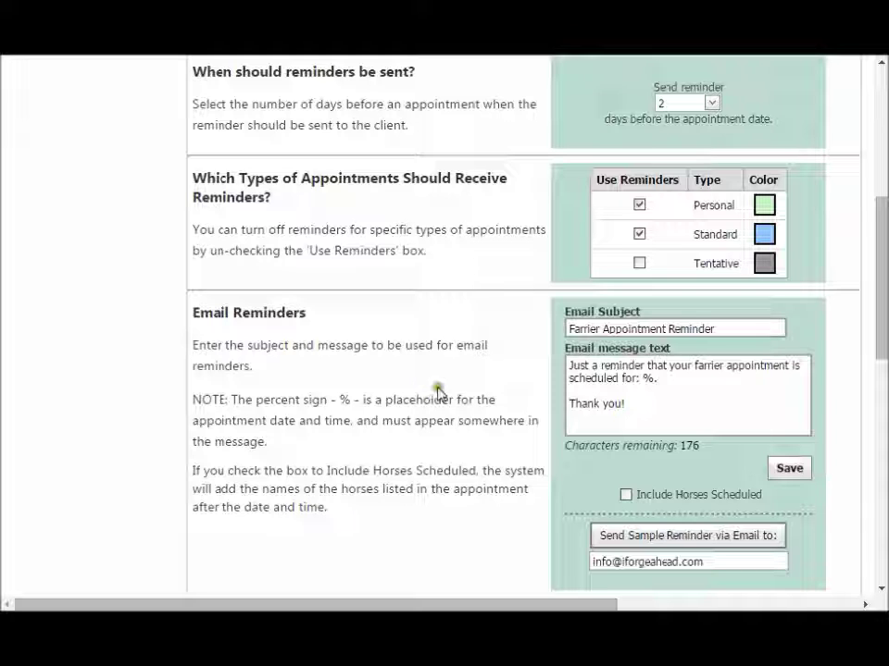
Change the email reminder's closing line to "Thank you very much!", include the scheduled horses, and save the email settings
left_click(726, 328)
left_click(663, 398)
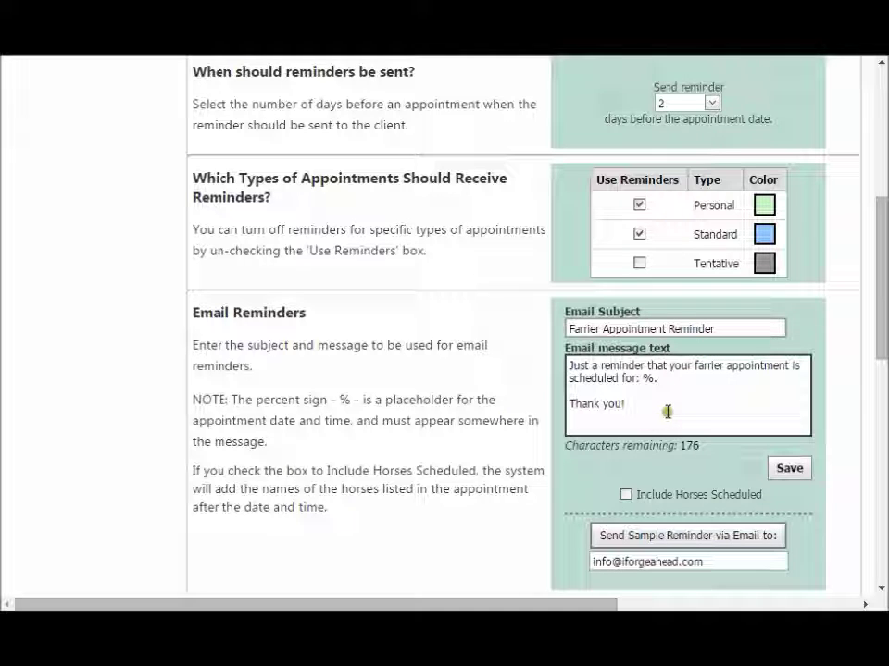
key("BackSpace")
type(",v")
type("ery ")
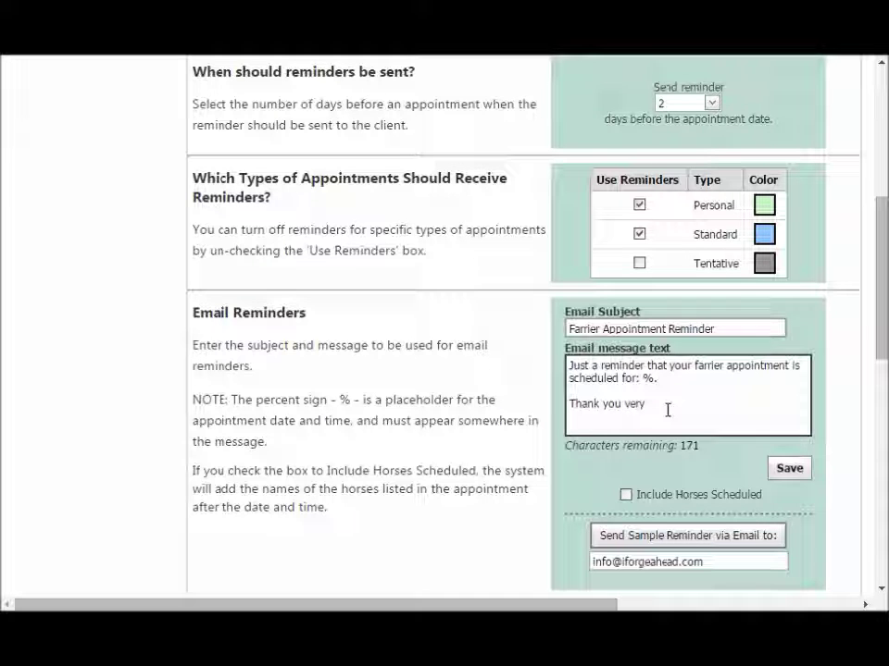
type("much!")
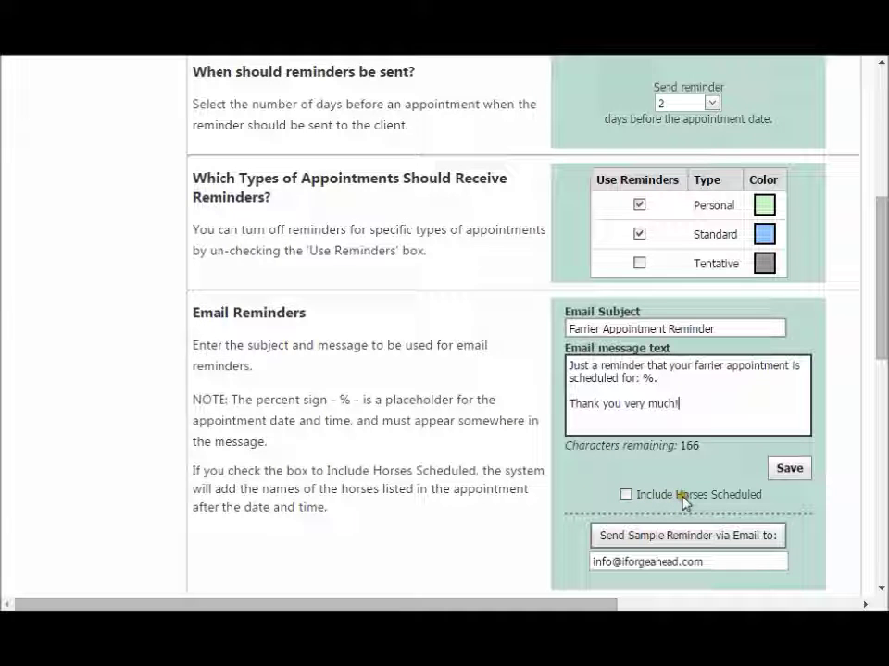
left_click(626, 496)
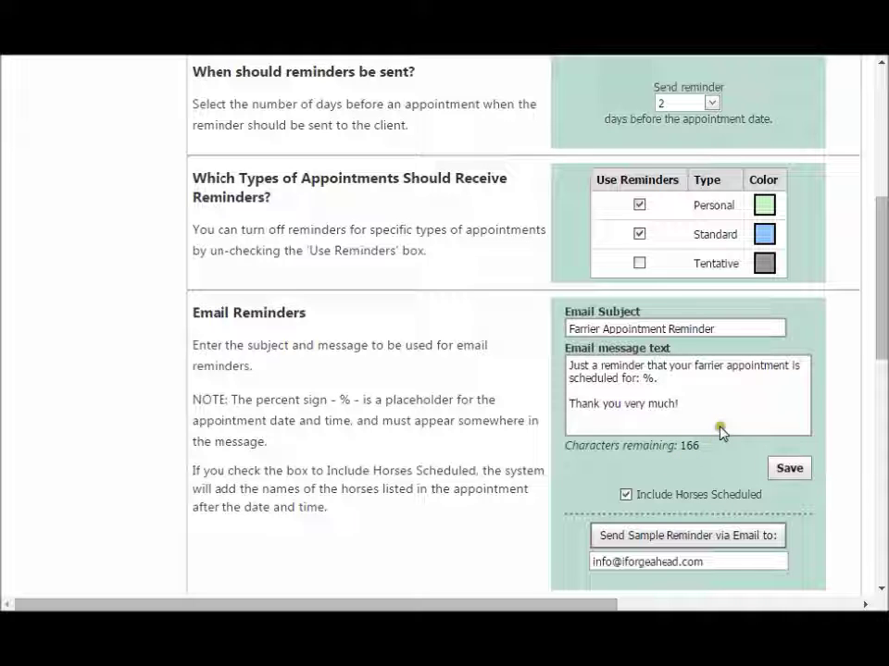
left_click(790, 469)
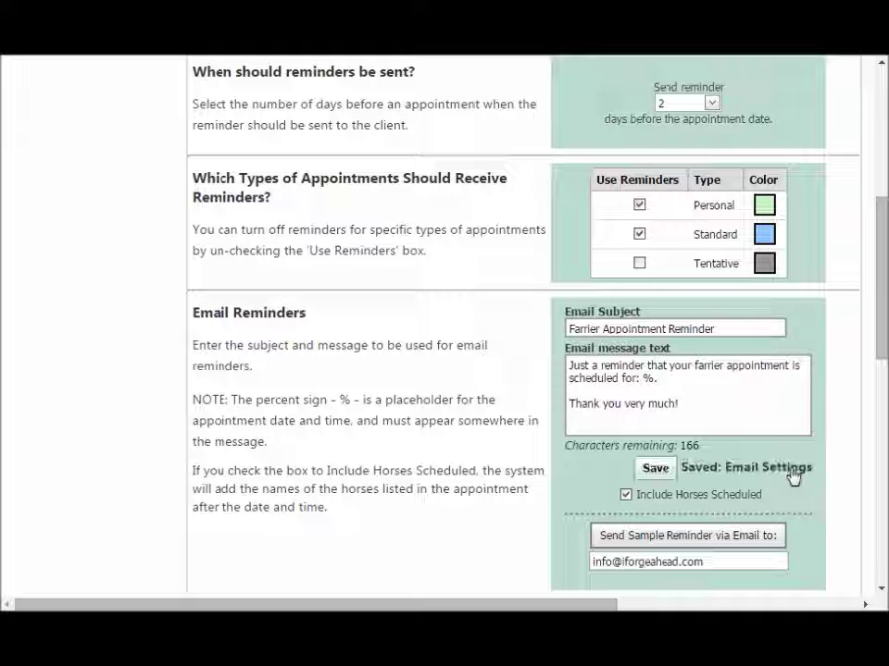
left_click(607, 532)
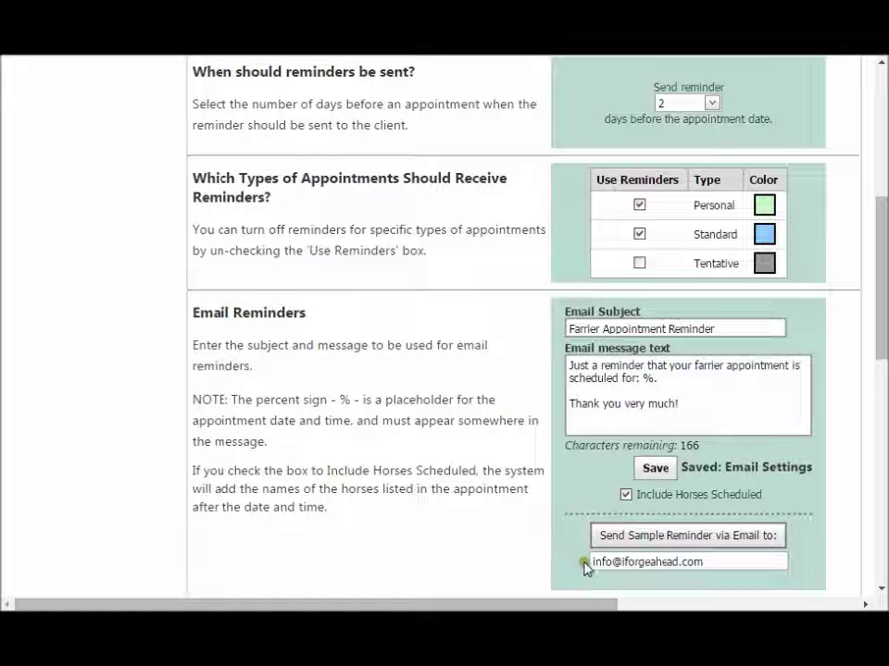
left_click(750, 545)
left_click(731, 561)
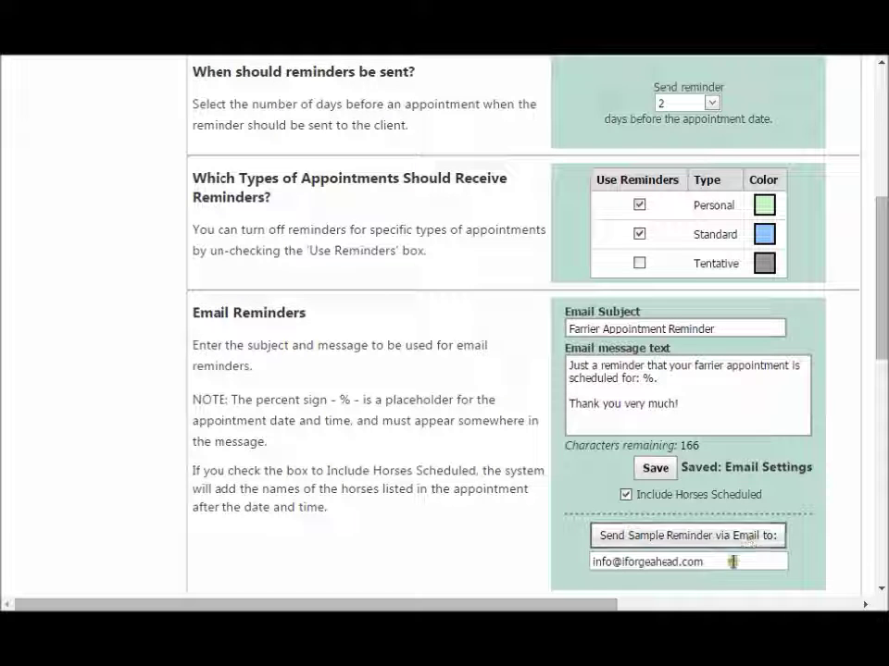
left_click(732, 562)
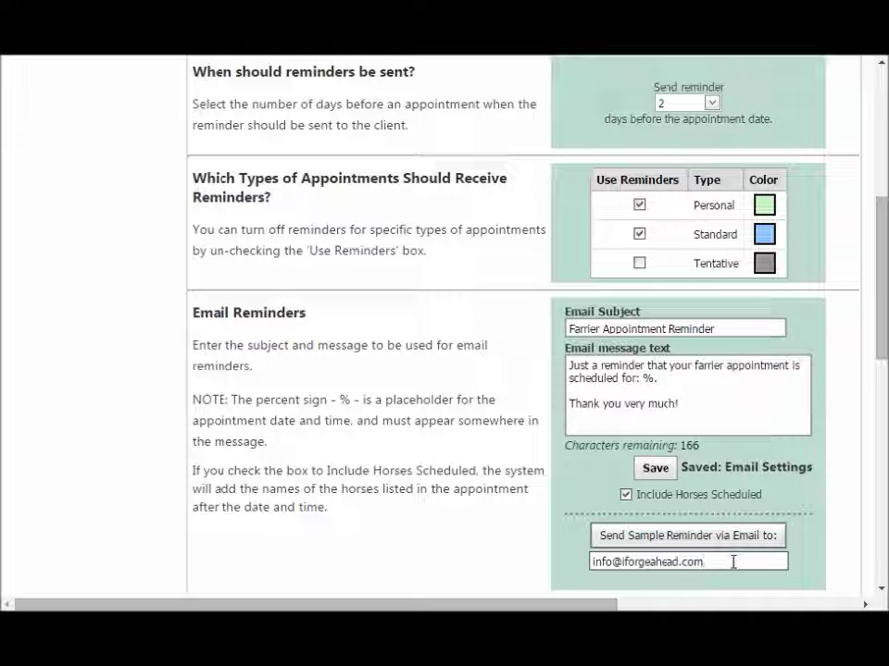
left_click(666, 562)
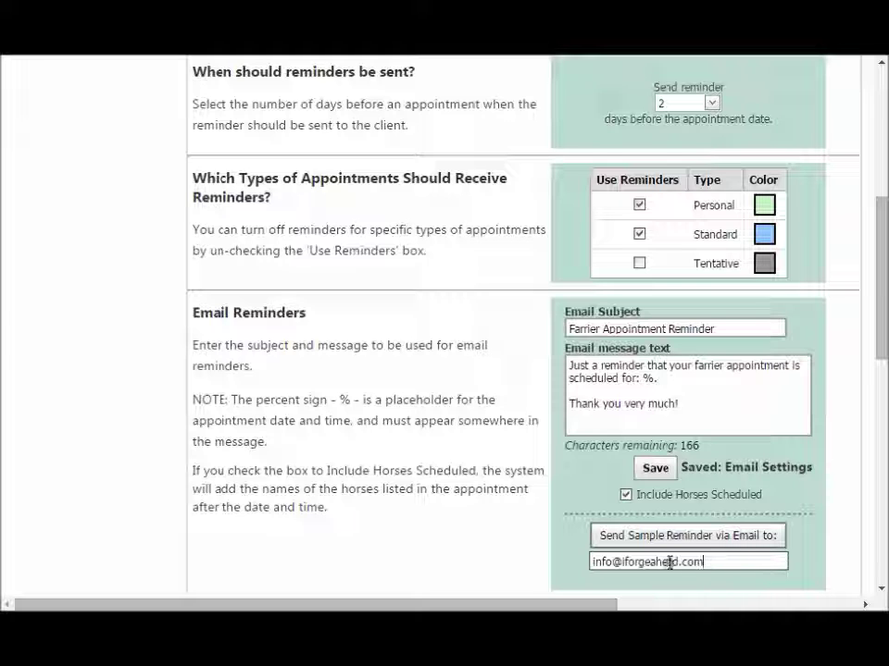
left_click(748, 534)
left_click(796, 533)
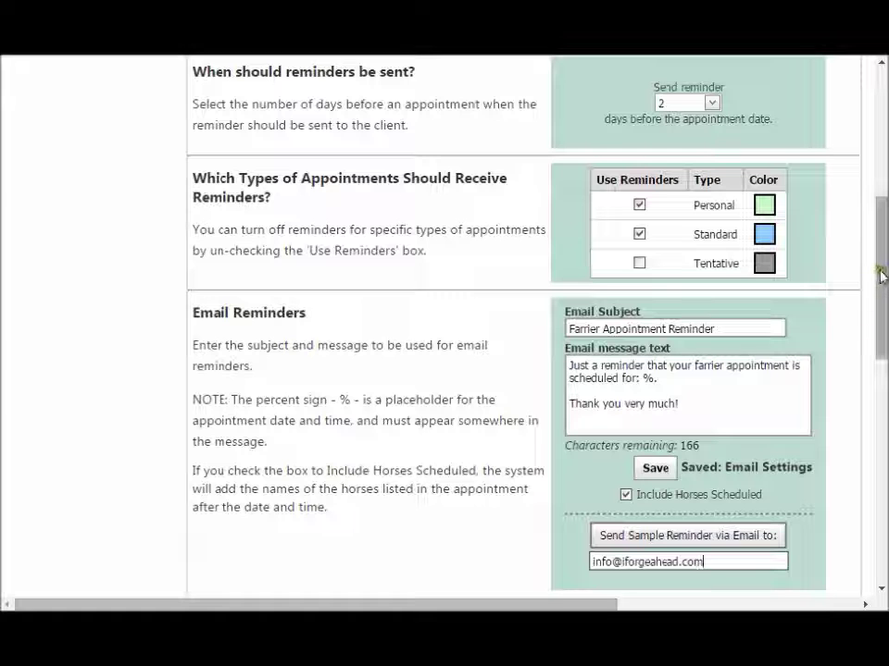
Include the scheduled horses in text message reminders and save the text message settings
left_click_drag(881, 275, 882, 414)
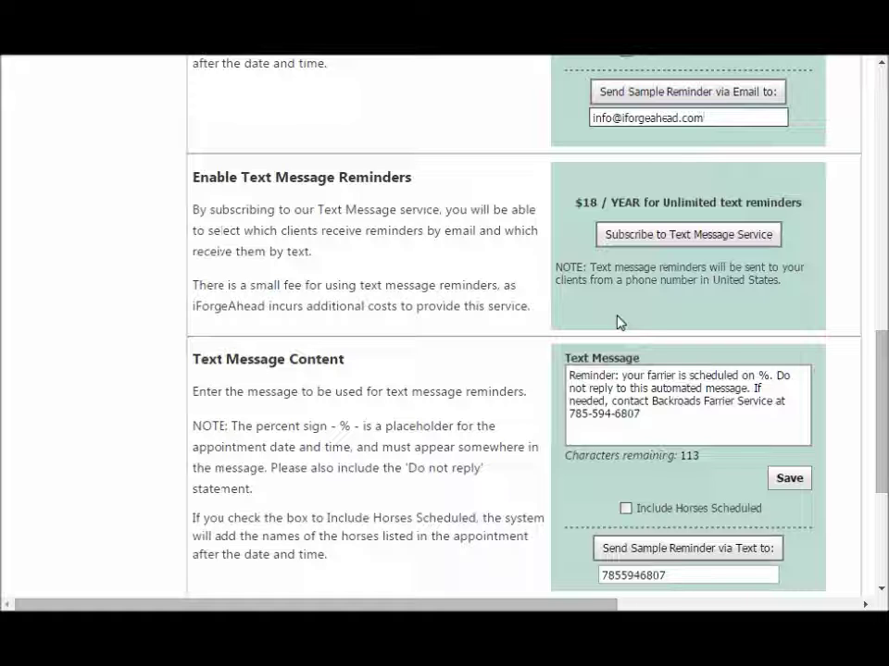
left_click(640, 244)
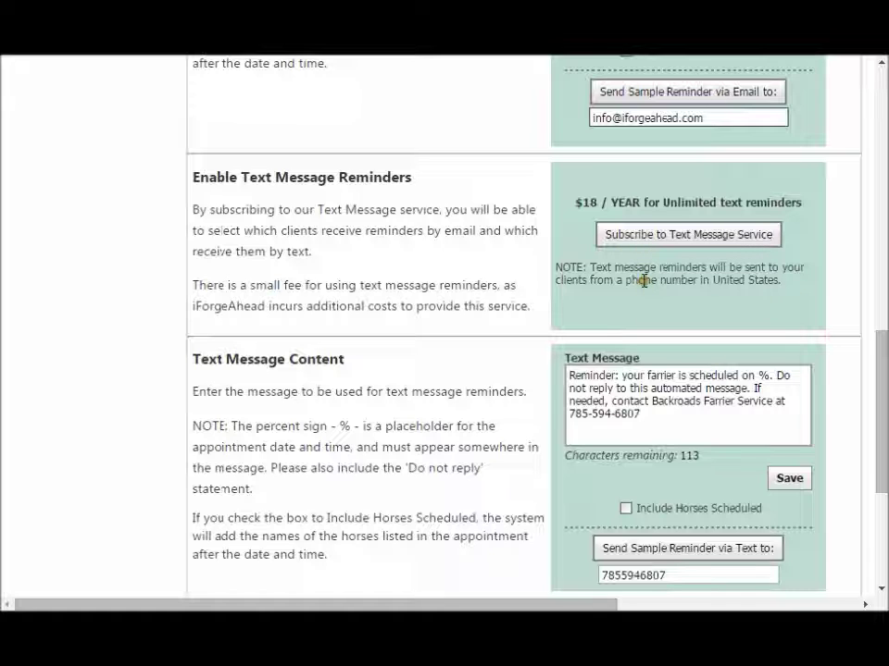
left_click(541, 295)
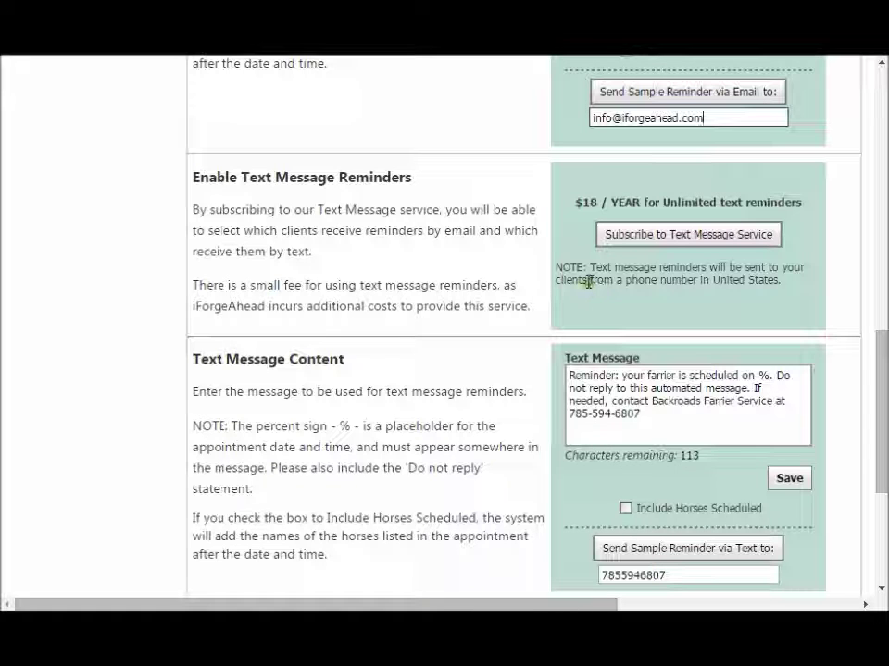
left_click(568, 178)
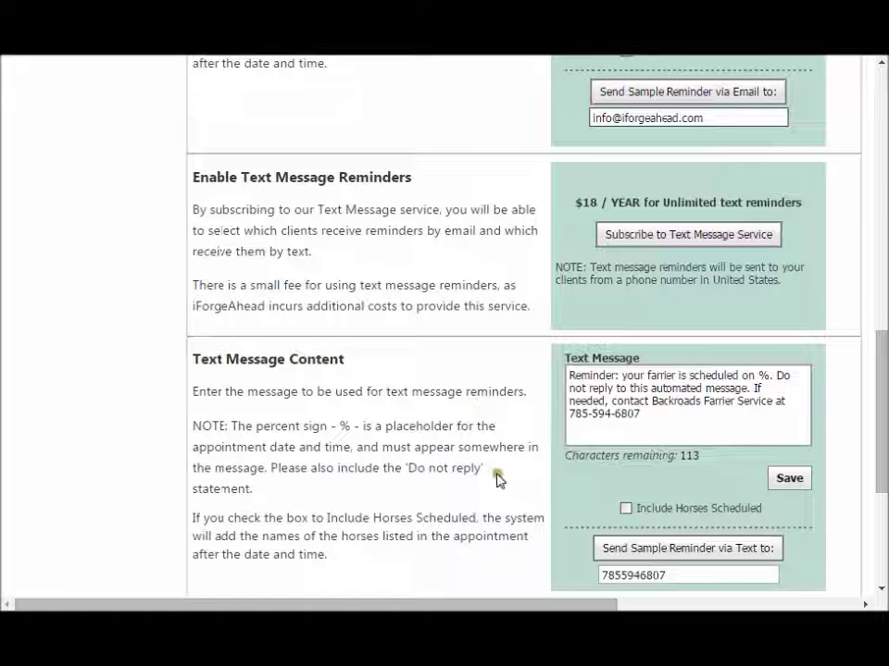
left_click(669, 417)
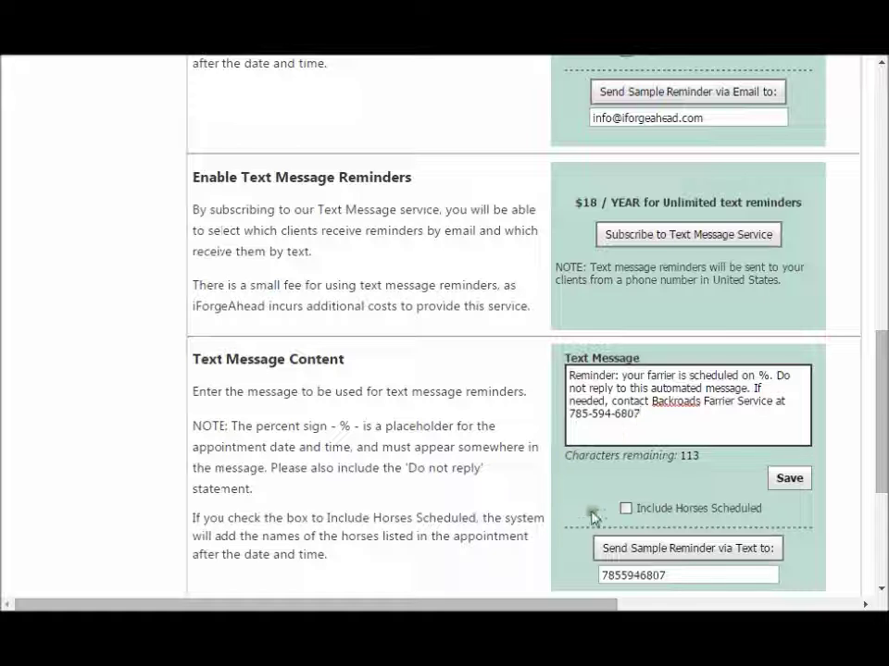
left_click(625, 509)
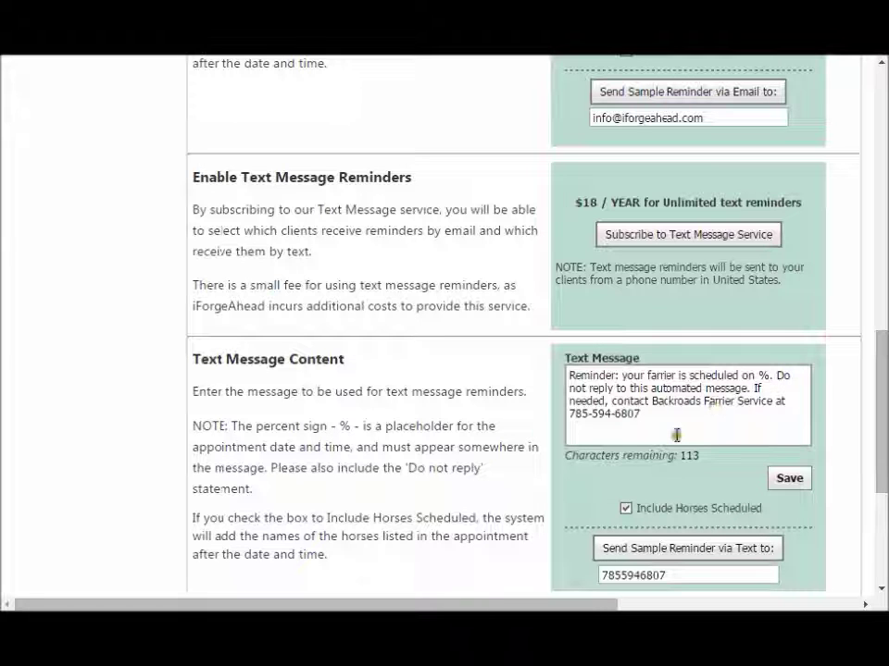
left_click(783, 478)
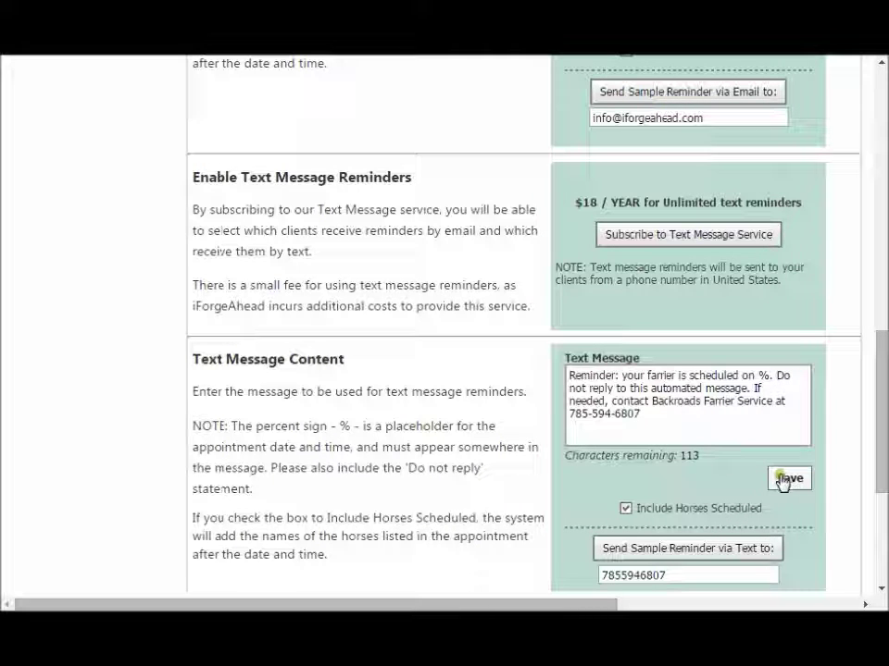
Set the default reminder type for new clients to Text reminders
left_click_drag(882, 416, 882, 434)
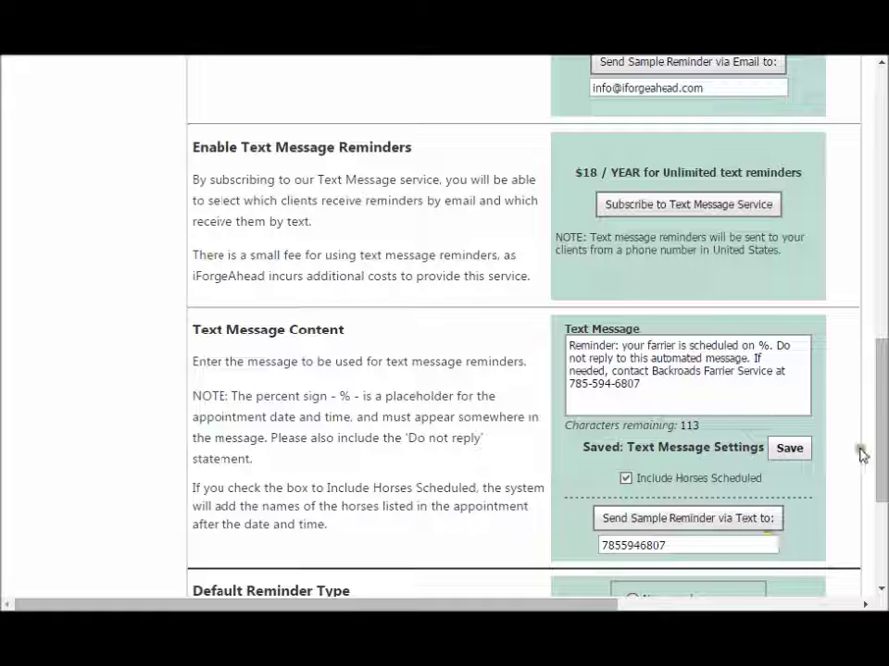
left_click_drag(882, 421, 880, 517)
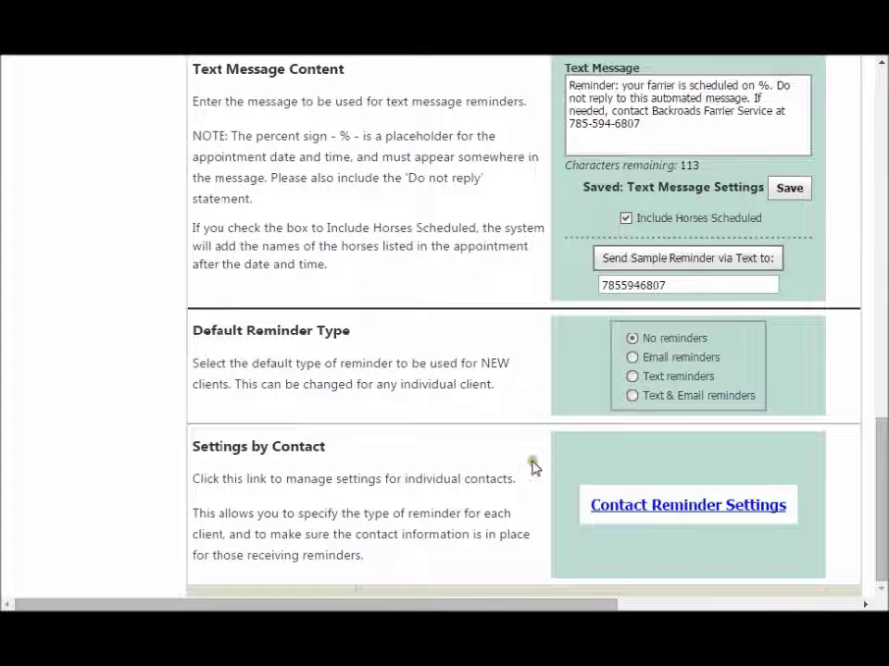
left_click(666, 341)
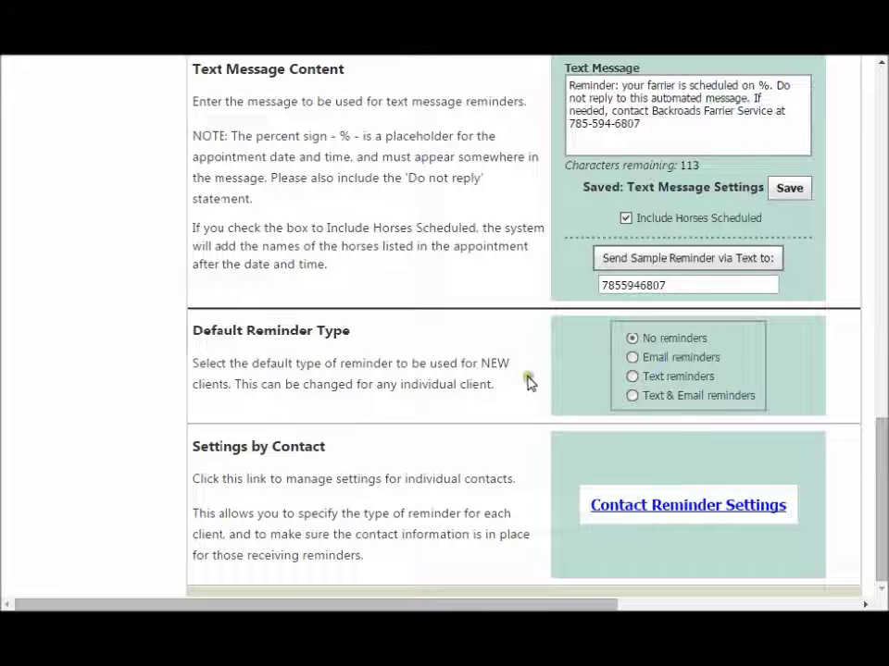
left_click(631, 376)
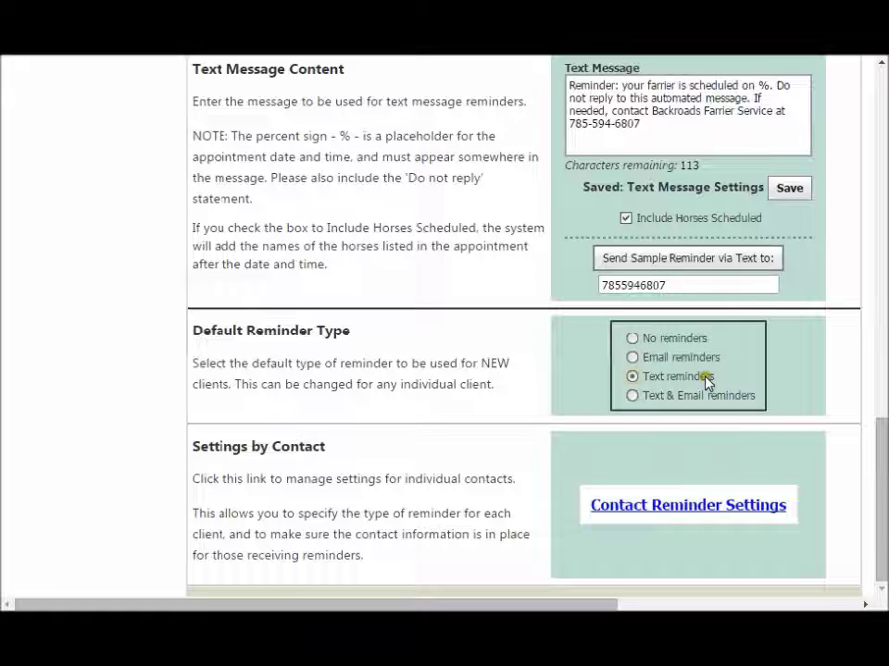
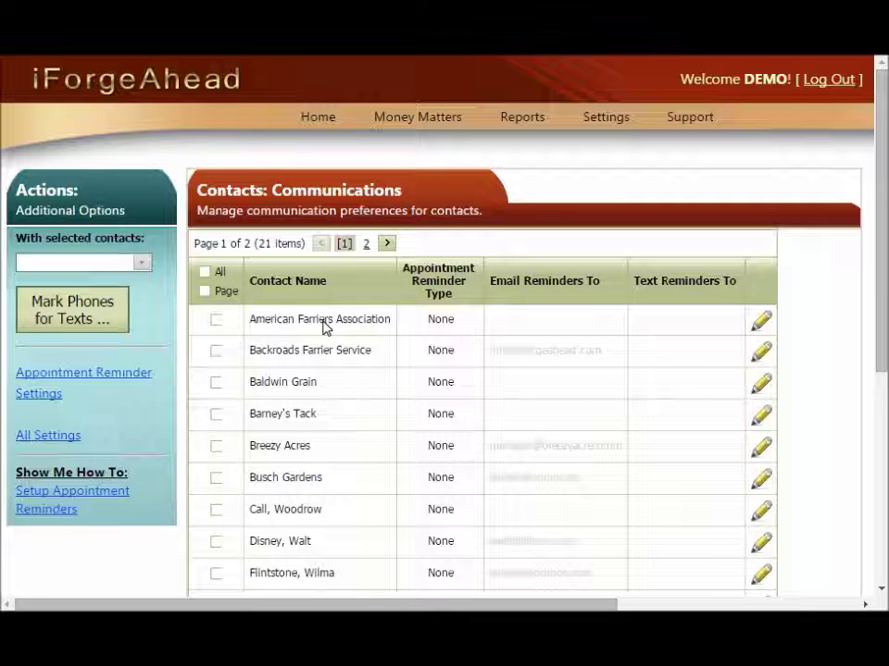
Set the appointment reminder type to Text for all contacts on both pages of the list
left_click(205, 273)
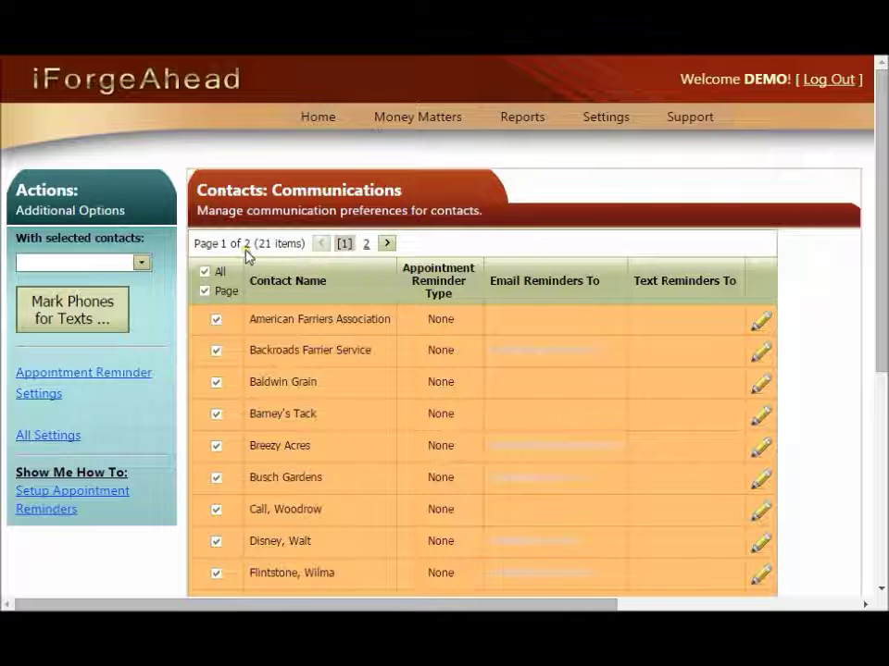
left_click(141, 262)
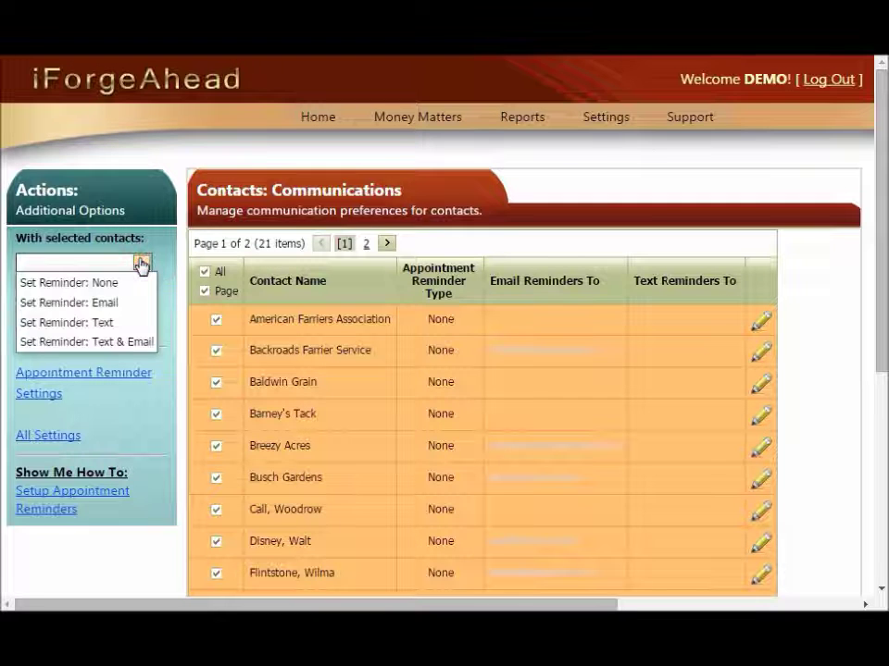
left_click(143, 324)
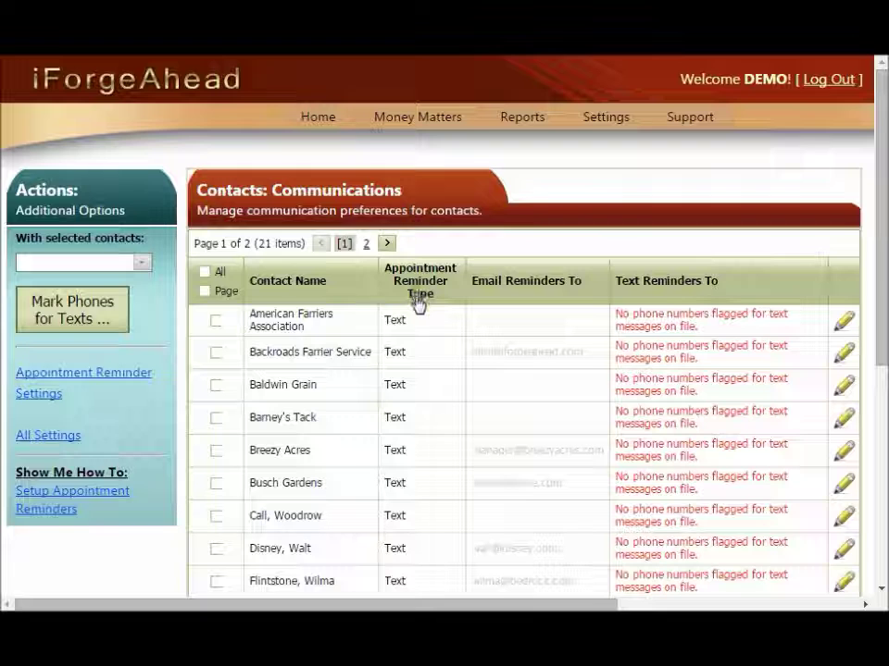
Set the reminder type to None for American Farriers Association, Baldwin Grain and Barney's Tack
left_click(216, 320)
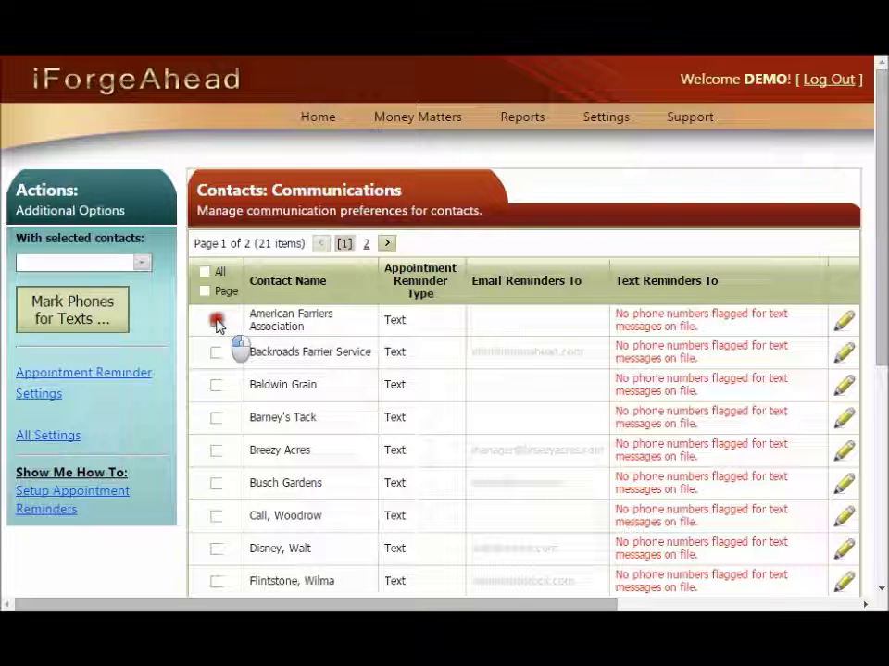
left_click(214, 385)
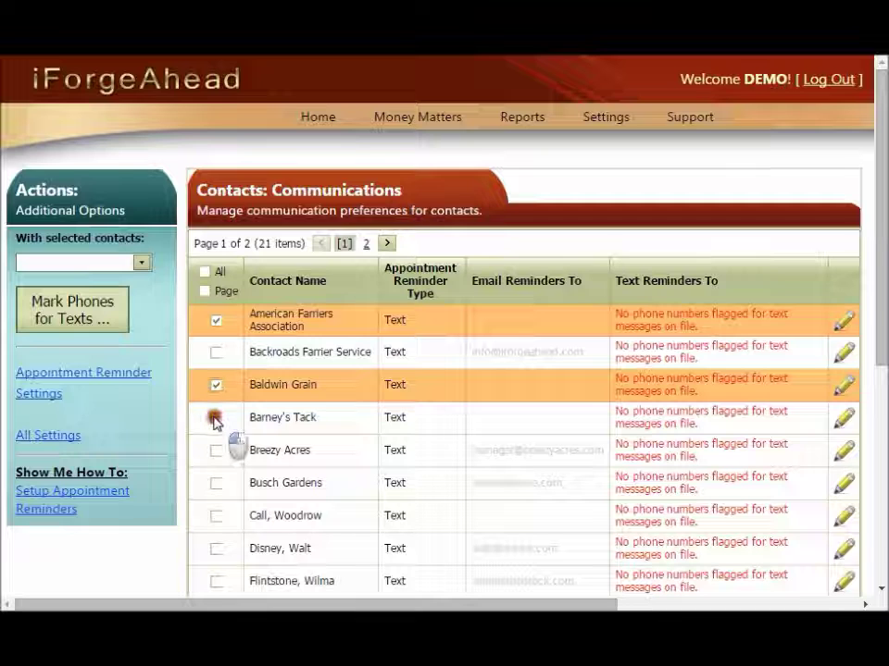
left_click(214, 419)
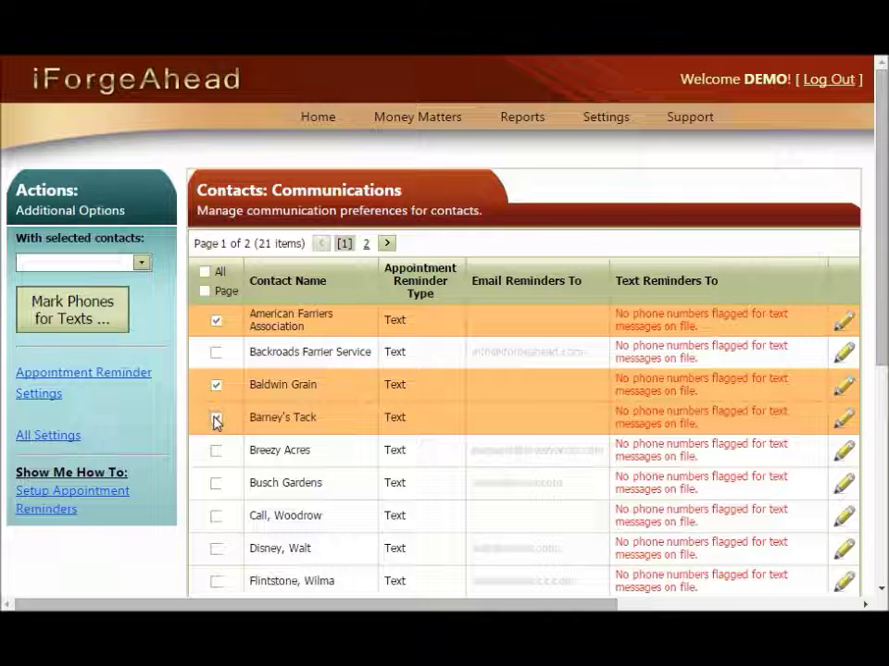
left_click(143, 263)
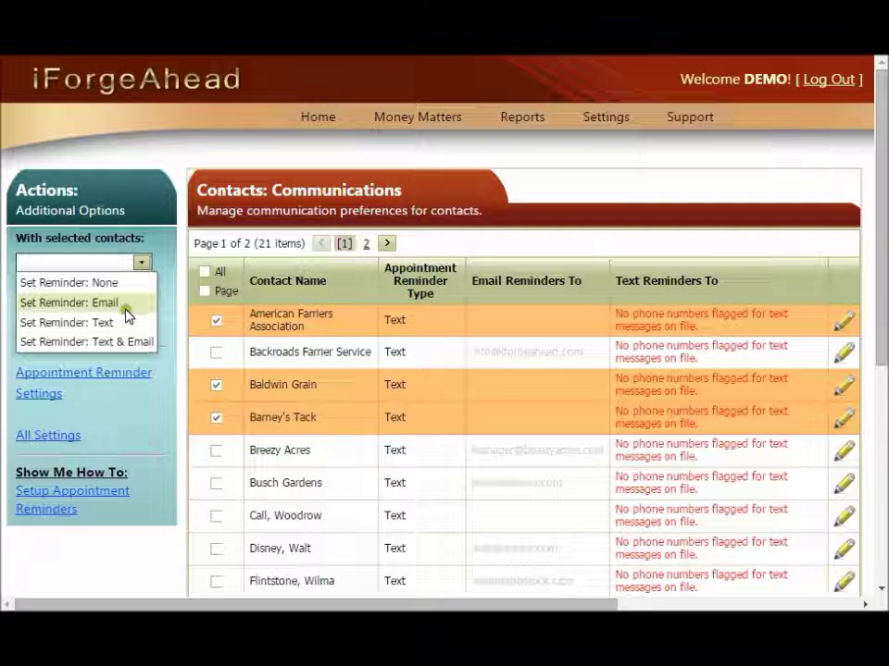
left_click(134, 283)
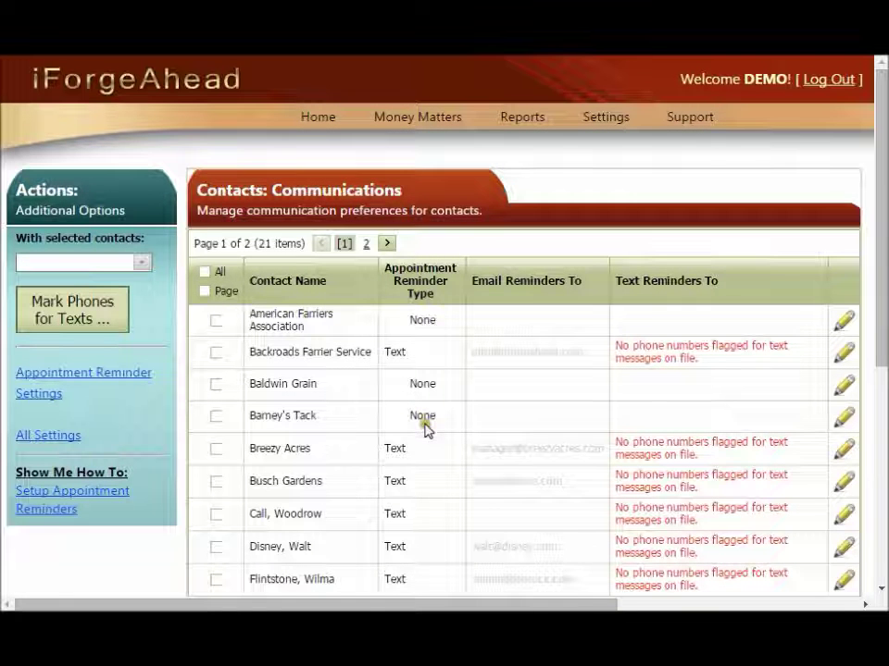
Set the reminder type to Text & Email for Busch Gardens, the contact directly below it, and the third contact below it
left_click(214, 481)
left_click(213, 514)
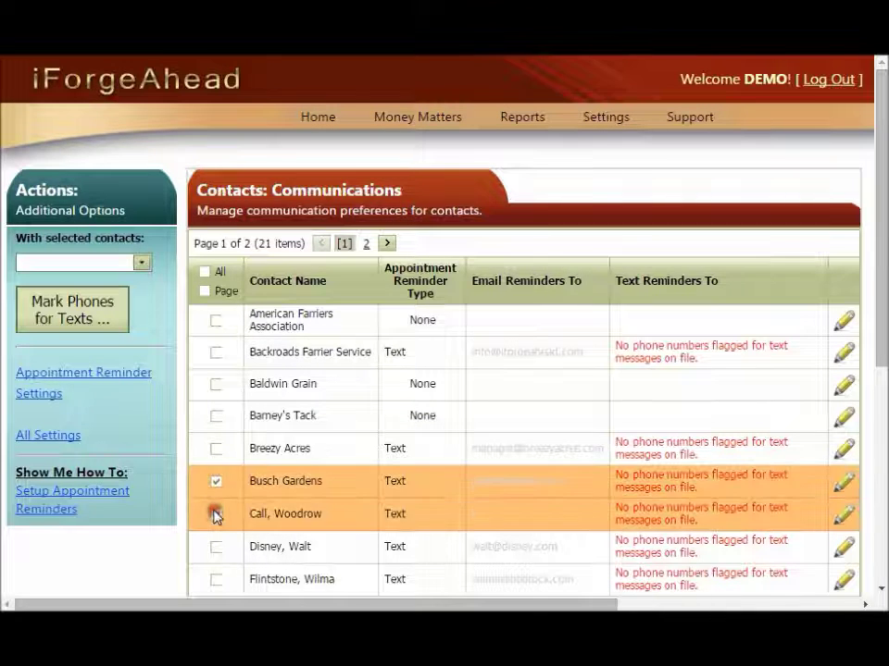
left_click(215, 580)
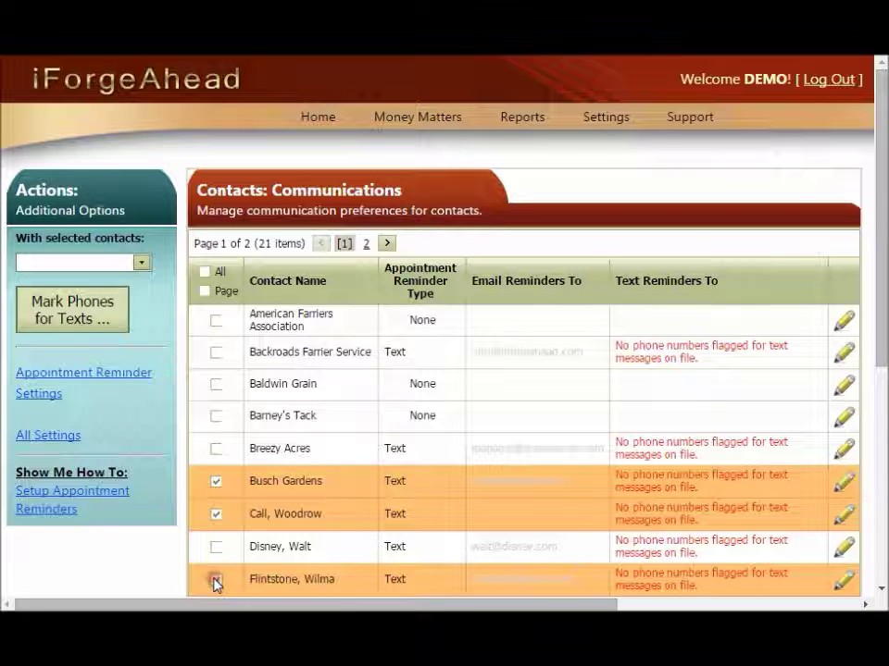
left_click(141, 263)
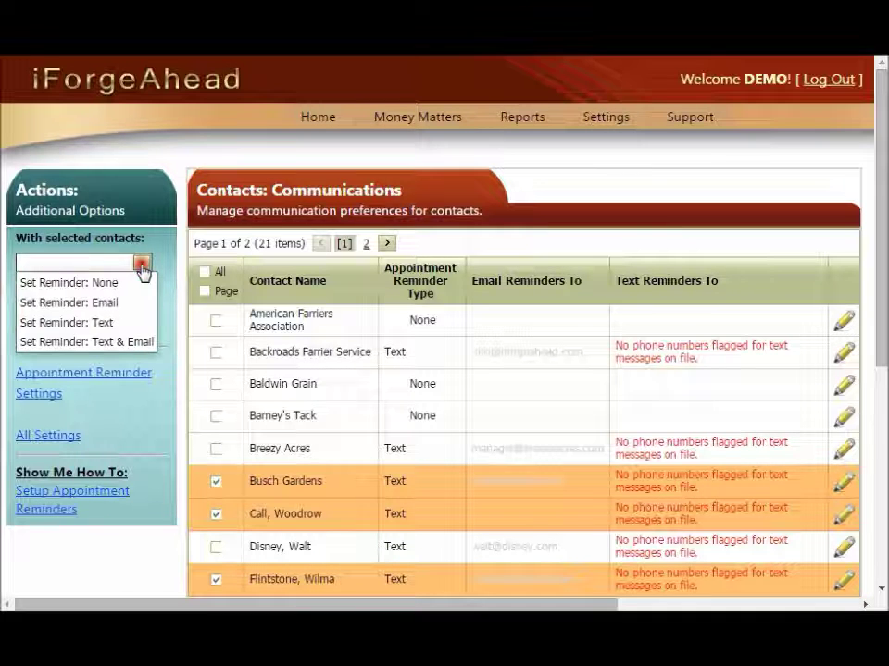
left_click(147, 344)
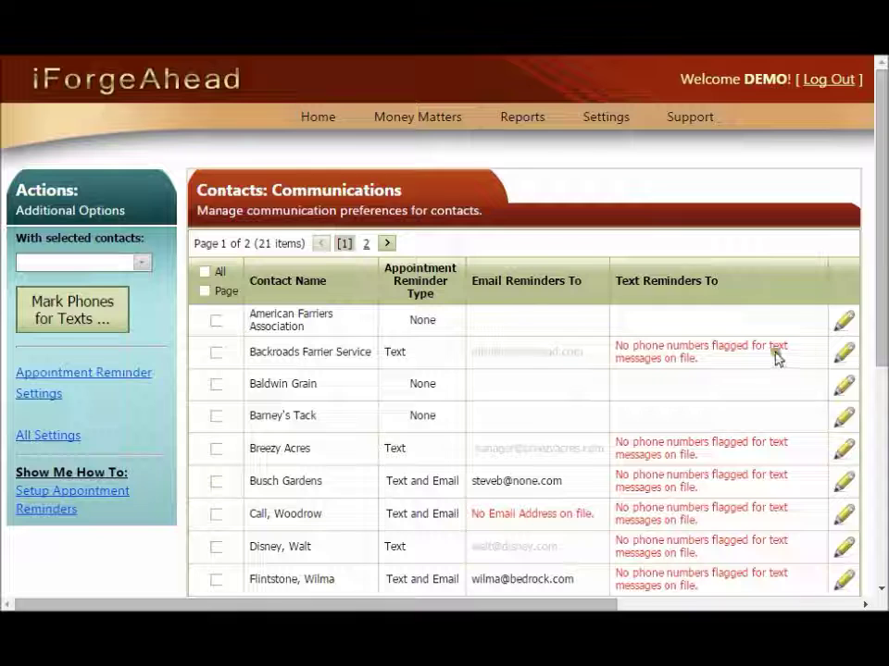
Mark the work phone number of Backroads Farrier Service for texts and save the contact's communication preferences
left_click(844, 354)
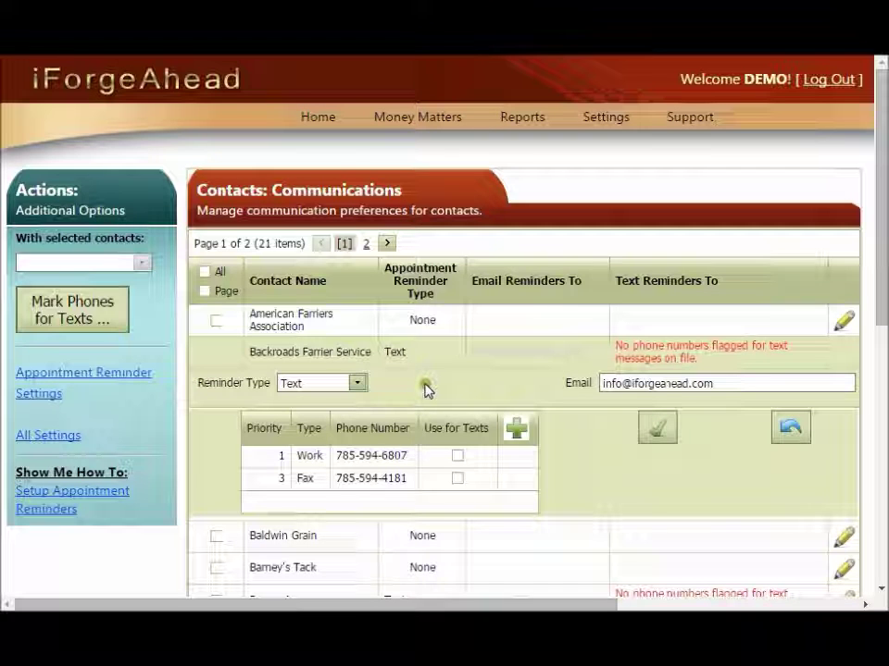
left_click(358, 383)
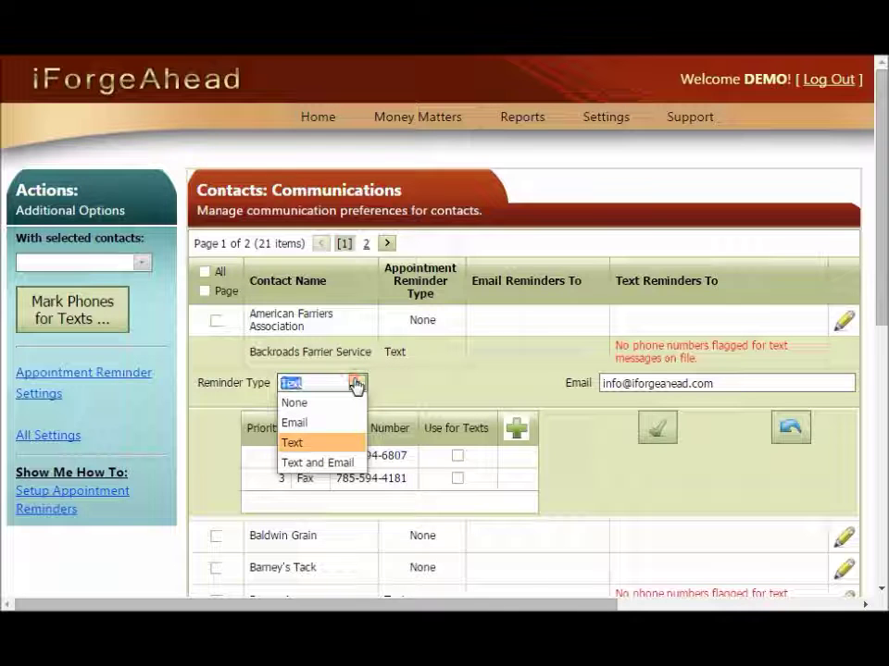
left_click(356, 385)
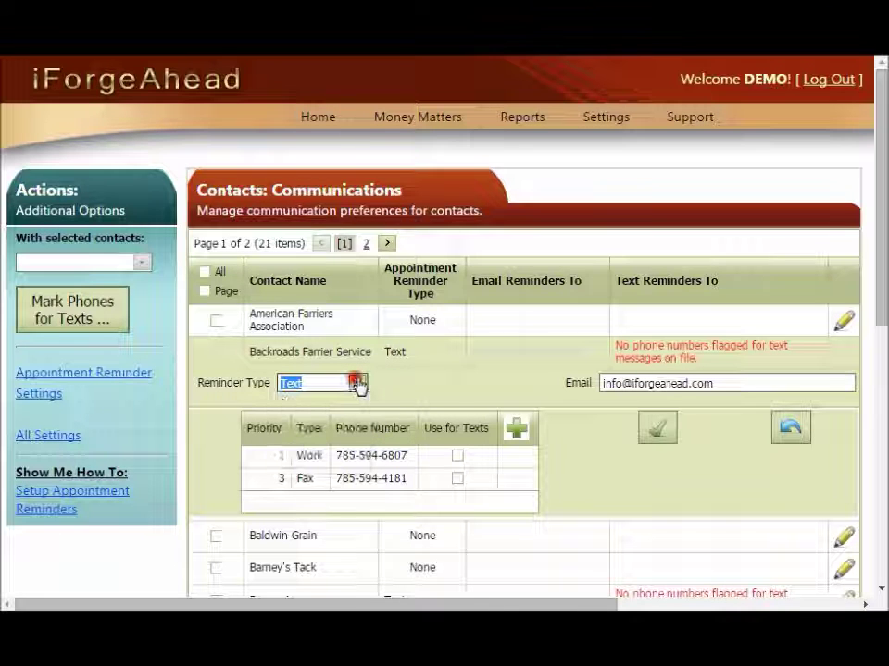
left_click(723, 385)
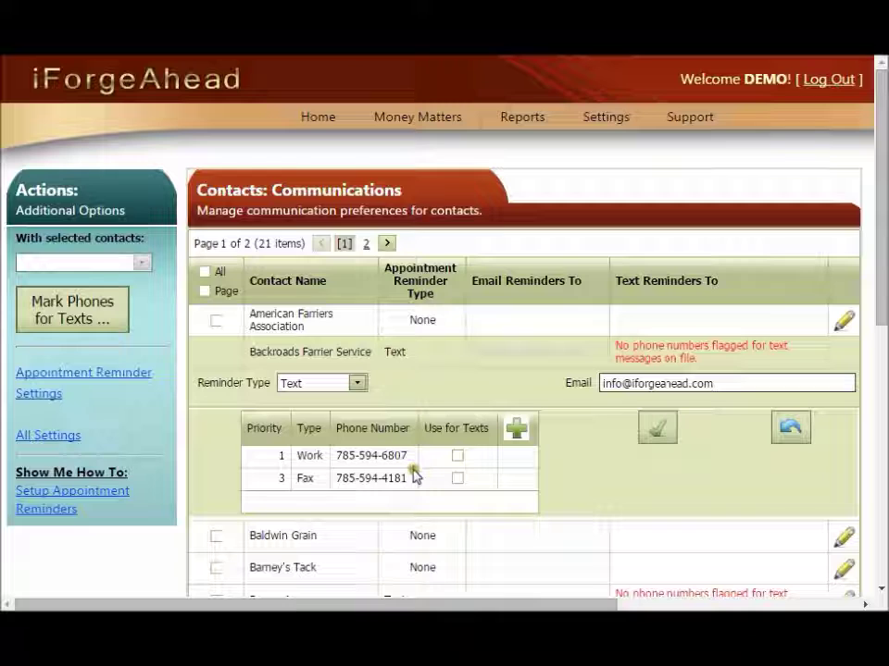
left_click(452, 497)
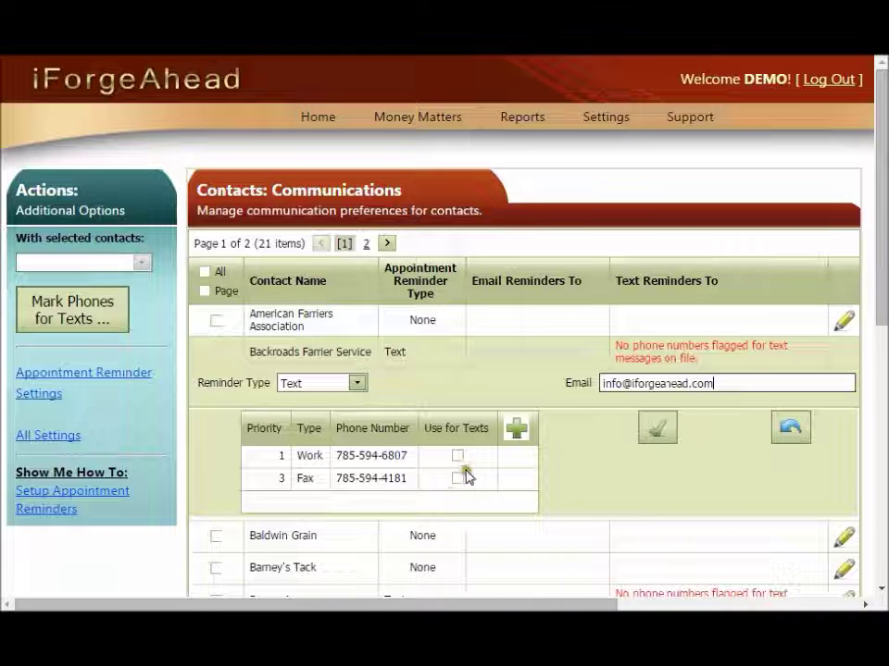
left_click(456, 456)
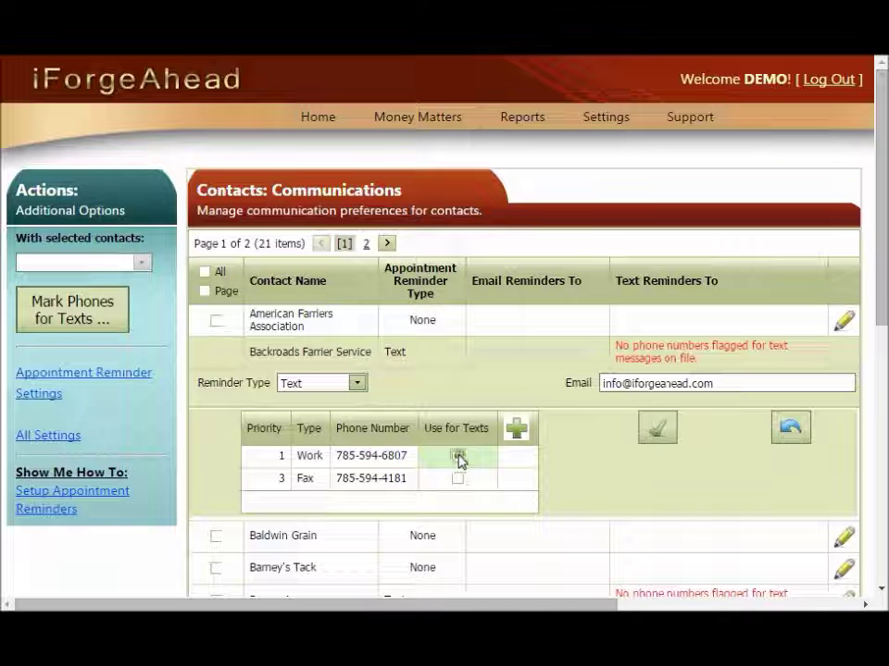
left_click(457, 456)
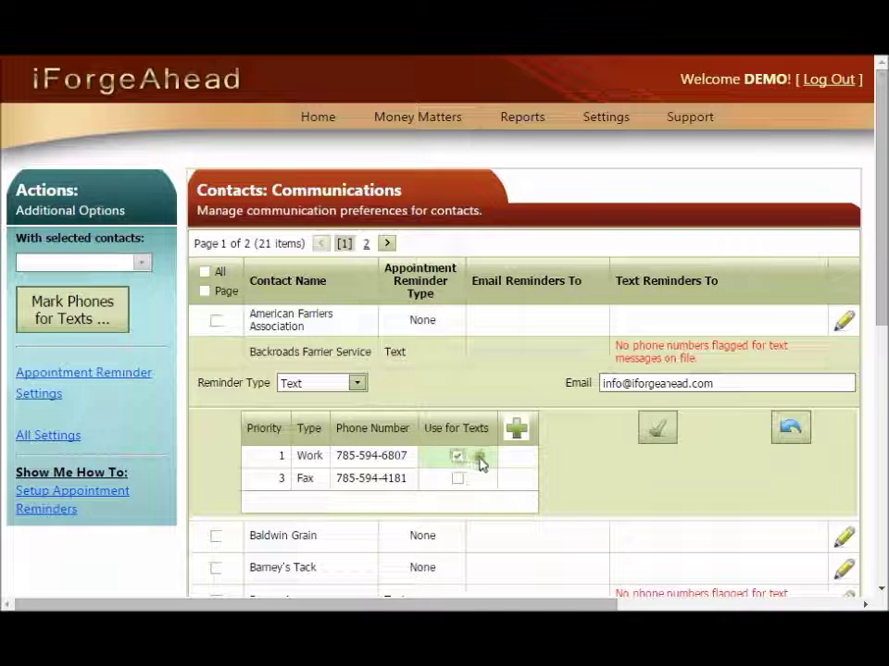
left_click(538, 453)
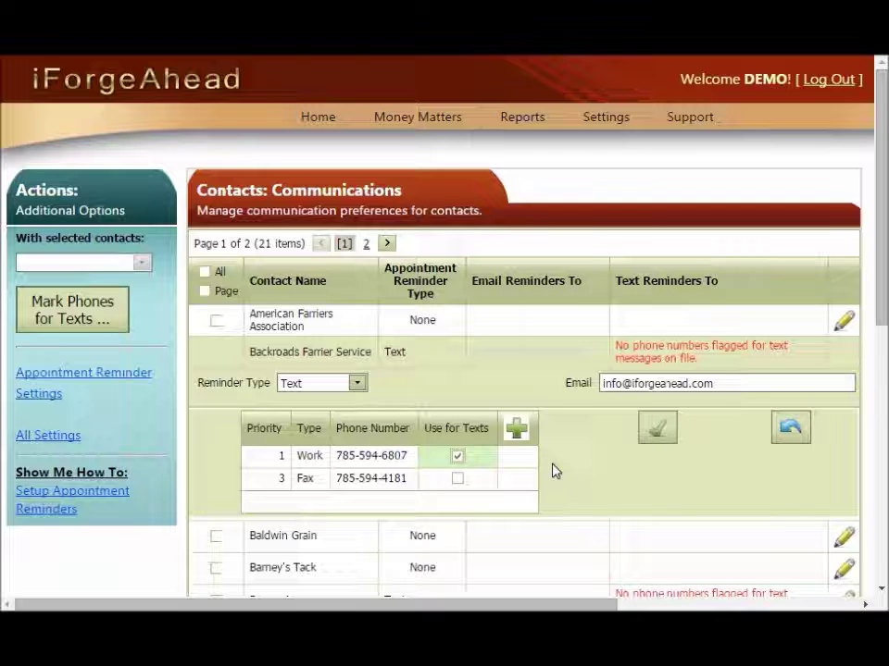
left_click(658, 428)
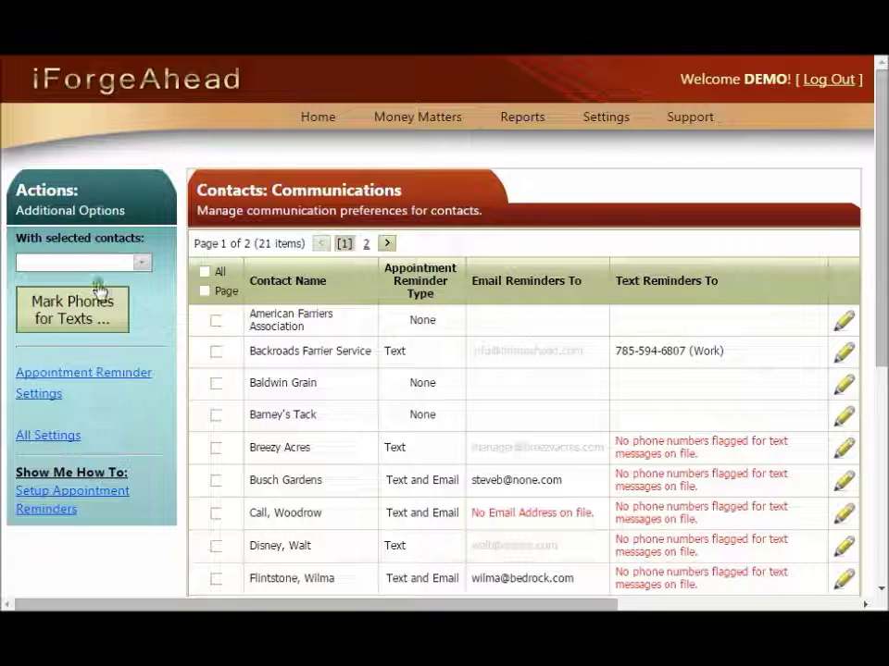
Mark all phone numbers of type Mobile to be used for text messages
left_click(84, 319)
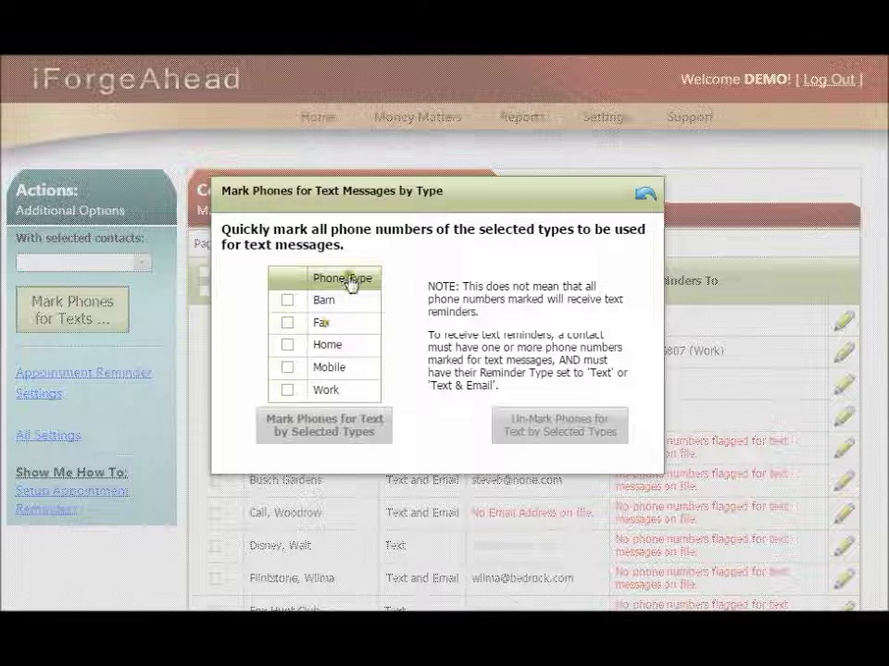
left_click(288, 369)
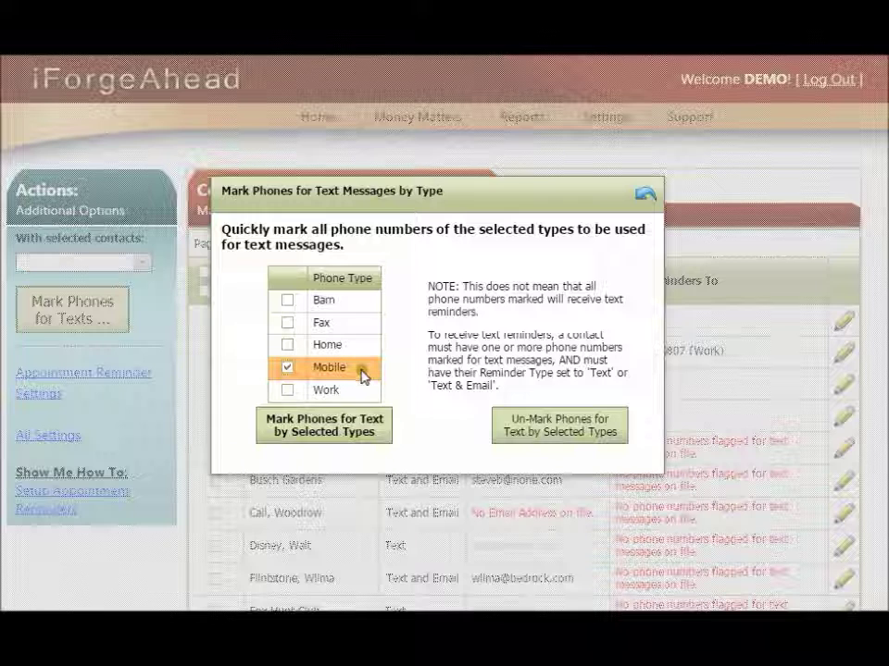
left_click(382, 444)
left_click(342, 426)
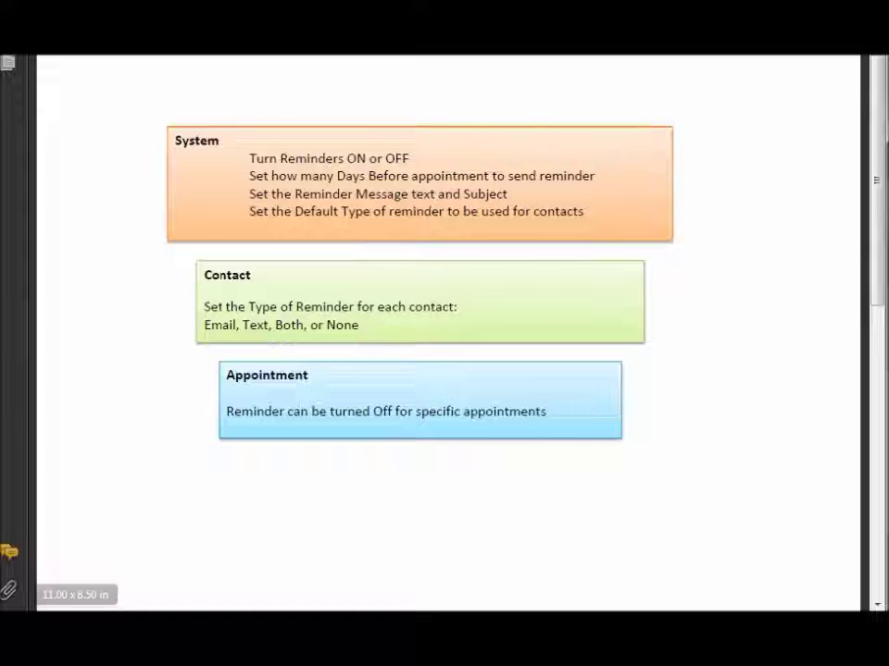
Switch back to iForgeAhead, turn off the reminder for the scheduled Fox Hunt Club appointment on April 16, 2015, and save the appointment
left_click(248, 536)
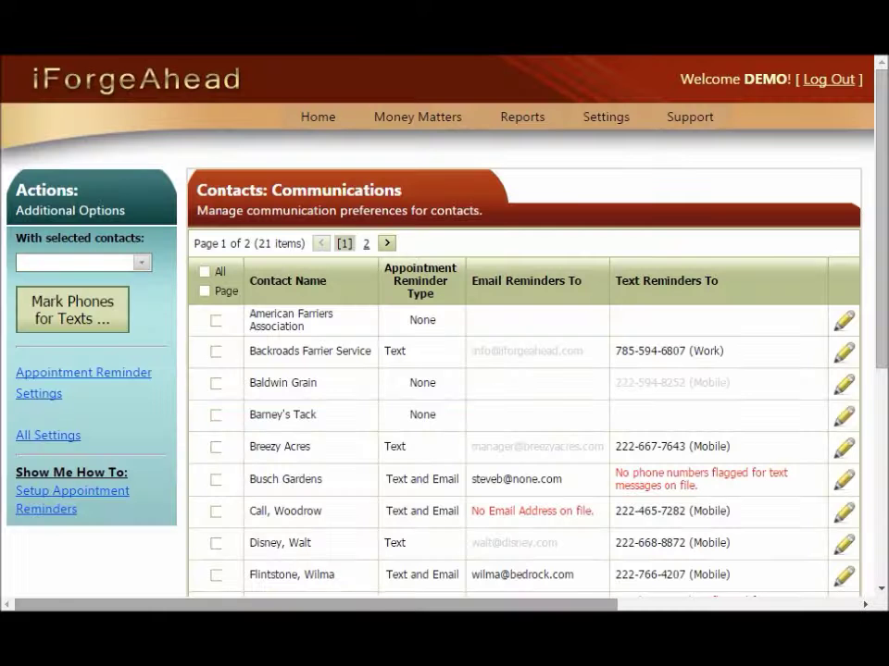
mouse_move(335, 115)
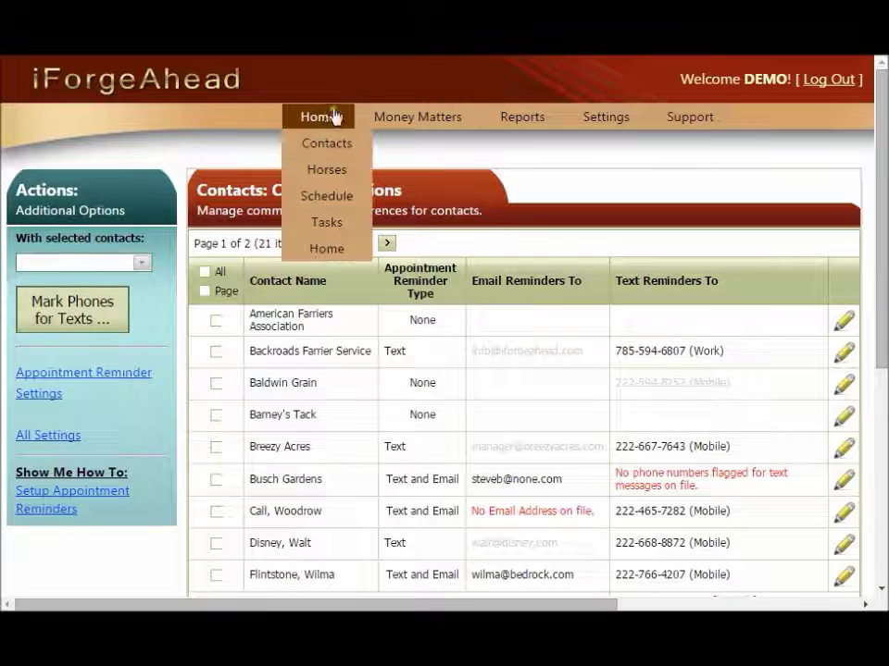
left_click(326, 199)
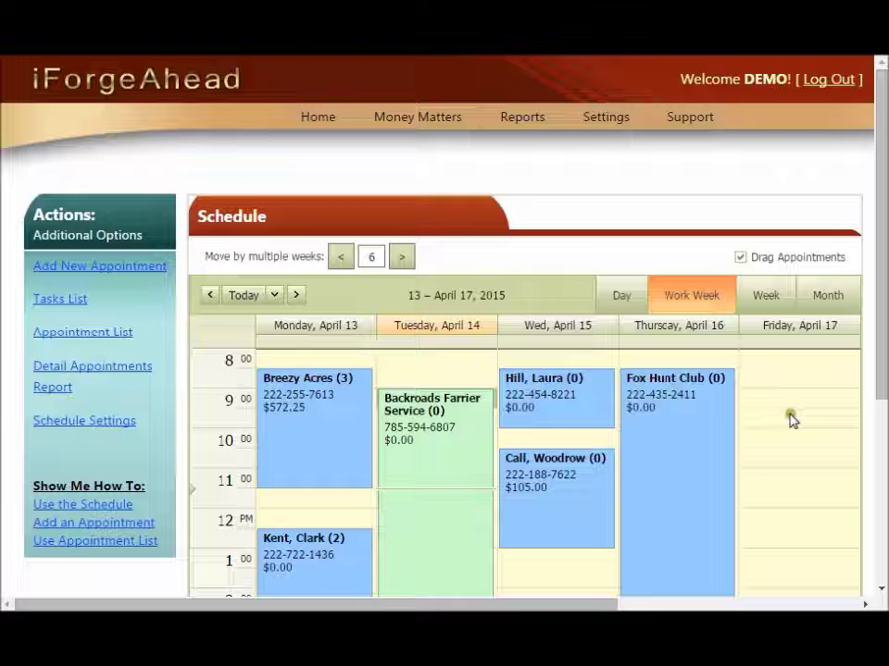
left_click(654, 440)
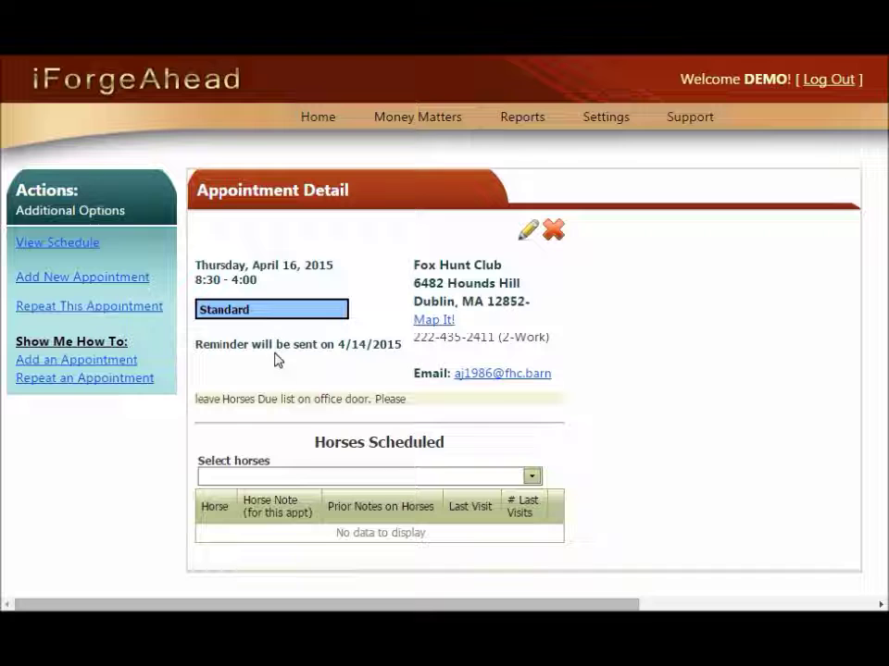
left_click(527, 232)
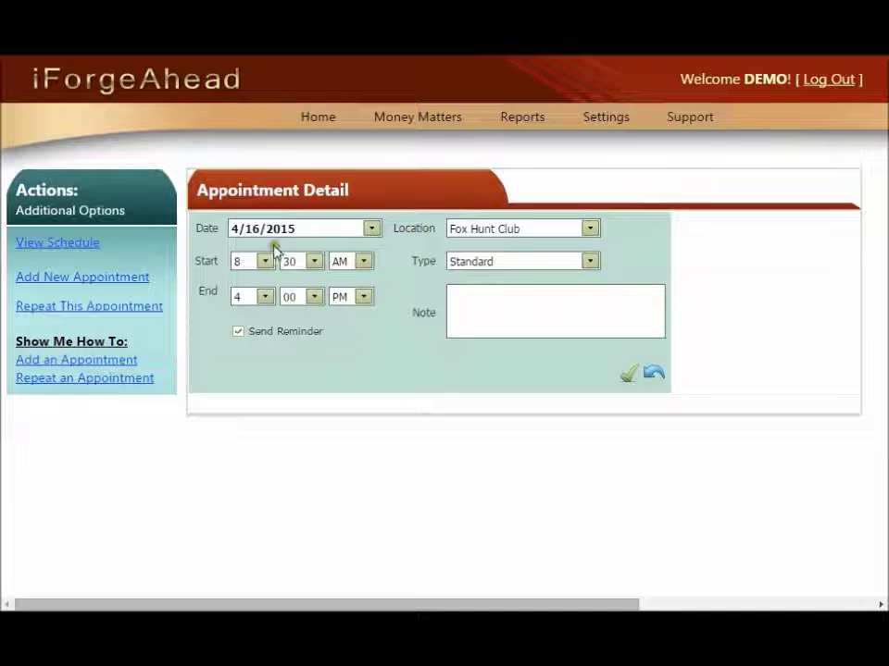
left_click(237, 333)
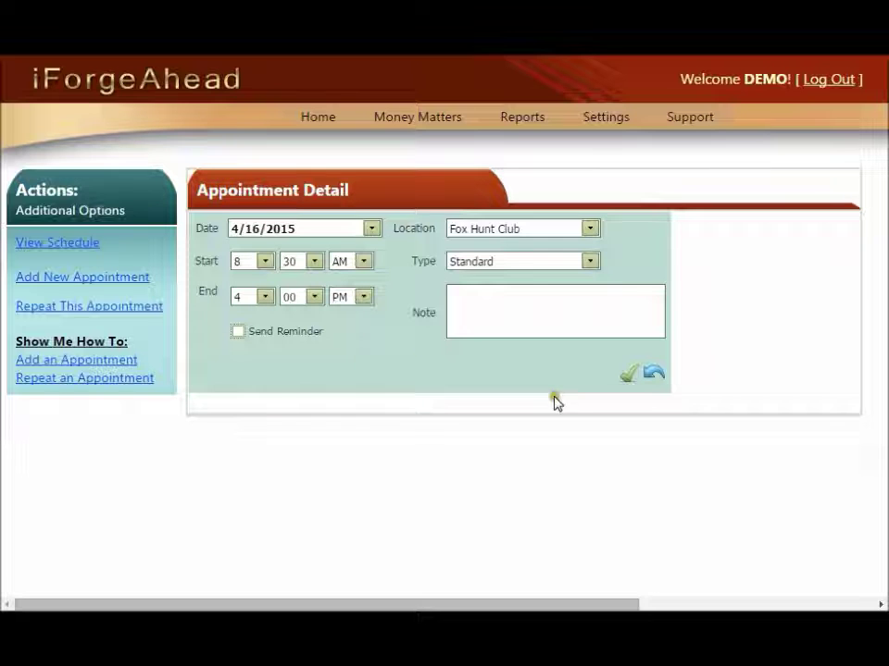
left_click(625, 375)
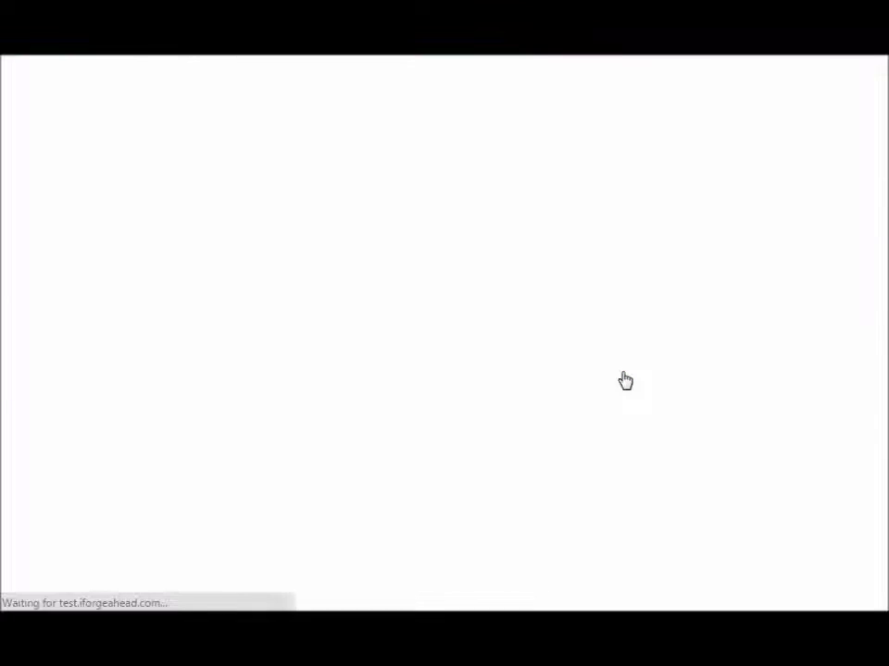